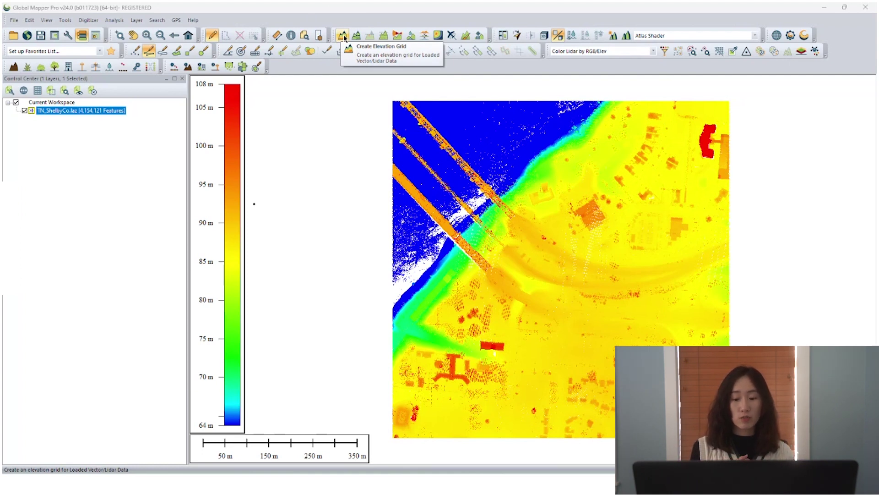
Step: Review the lidar grid creation options, keep Elevation Values, and cancel without gridding
left_click(343, 36)
left_click_drag(388, 92, 244, 104)
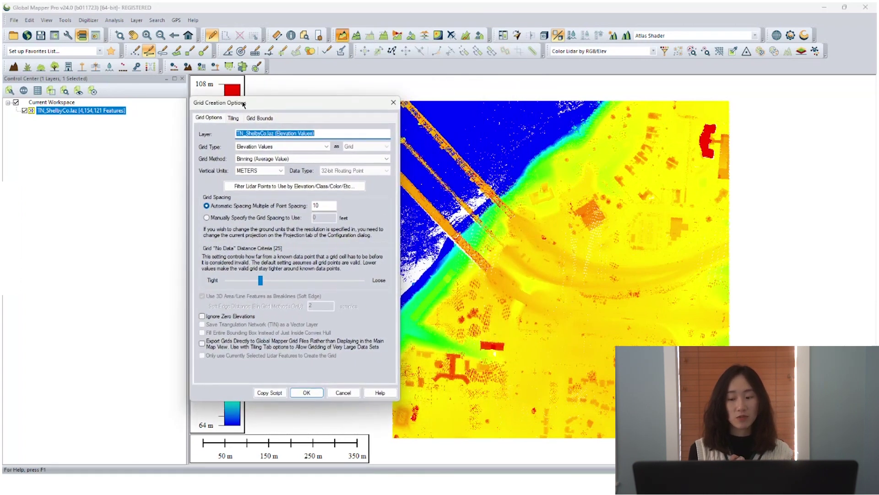
left_click(241, 147)
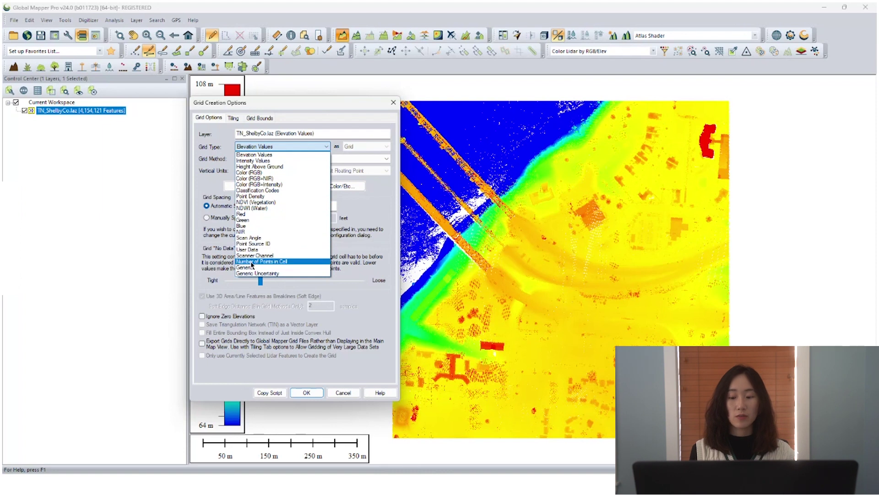
left_click(345, 396)
left_click(345, 395)
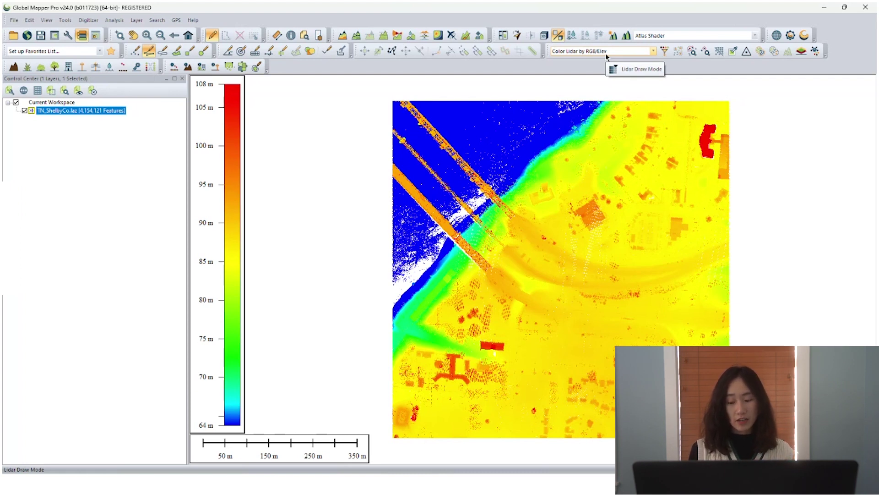
Step: Set the lidar draw mode to Color Lidar by Intensity
left_click(605, 53)
left_click(602, 71)
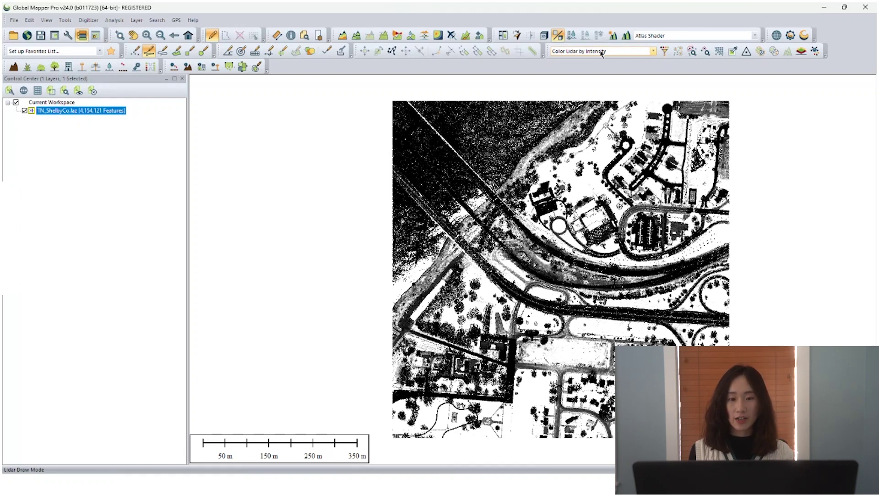
left_click(343, 36)
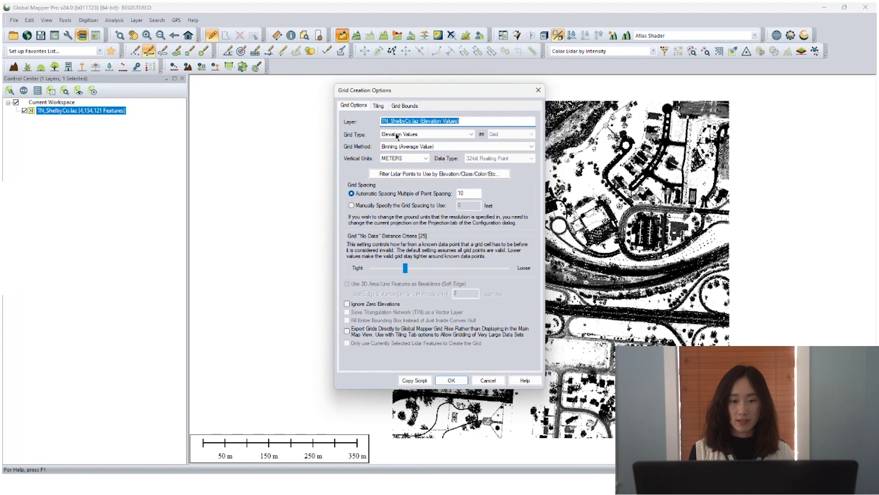
Step: Create an Intensity Values grid with Binning (Average Value) and a manual 1-foot spacing
left_click_drag(398, 96, 296, 109)
left_click(321, 146)
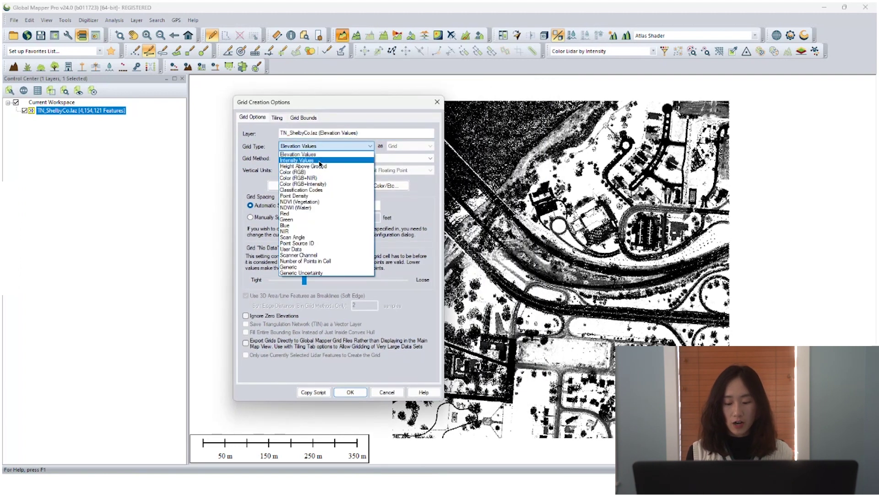
left_click(319, 158)
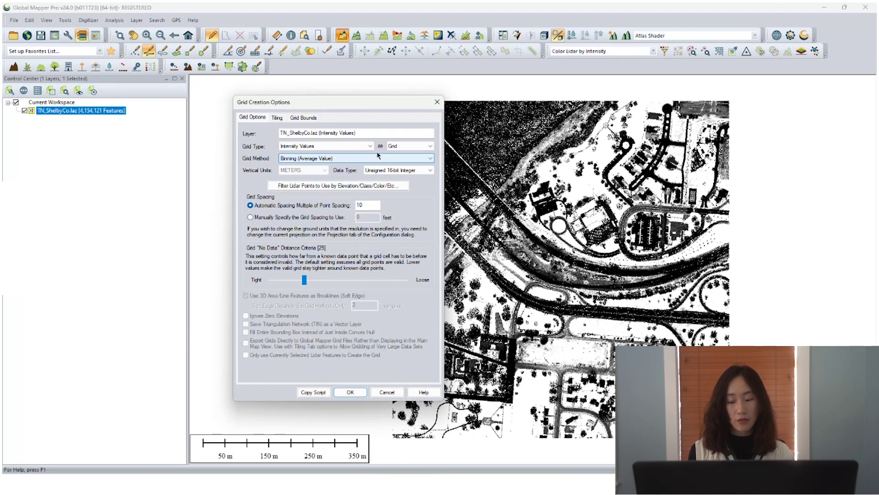
left_click(427, 147)
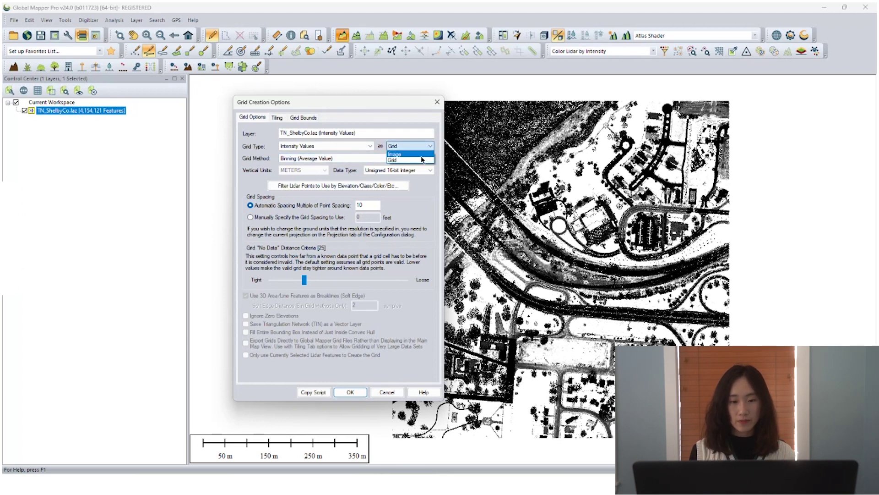
left_click(421, 162)
left_click(350, 159)
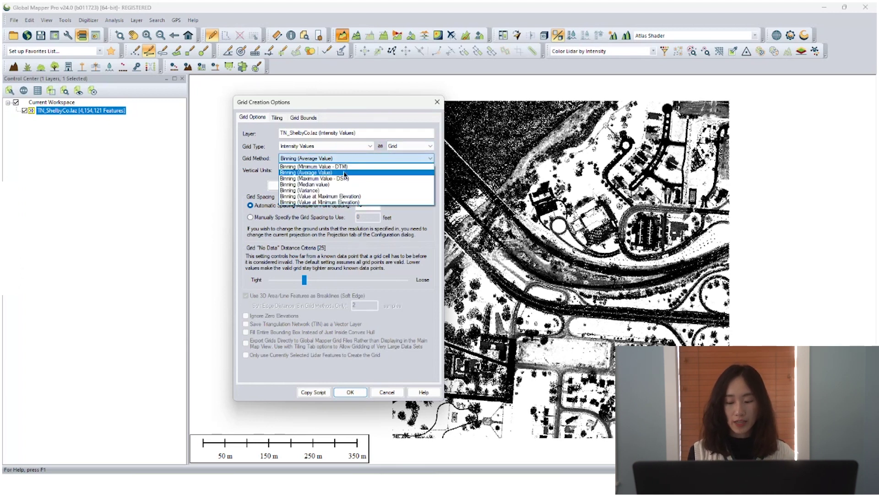
left_click(345, 173)
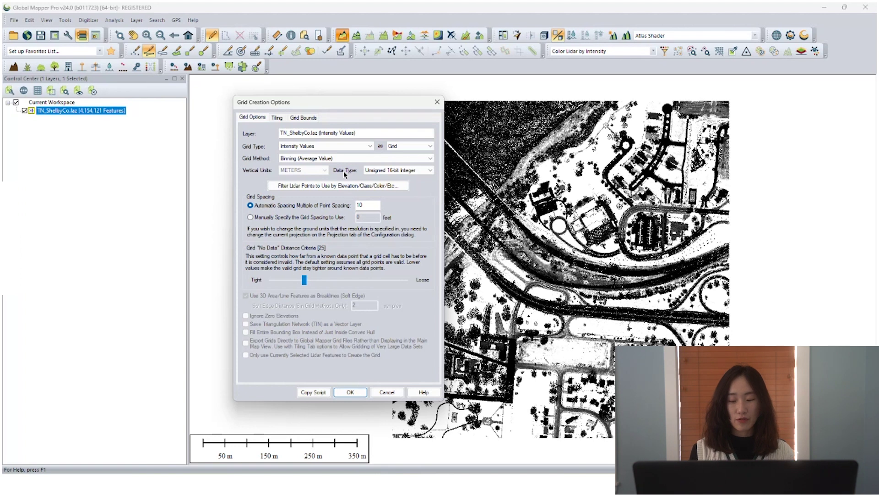
left_click(346, 218)
double_click(357, 218)
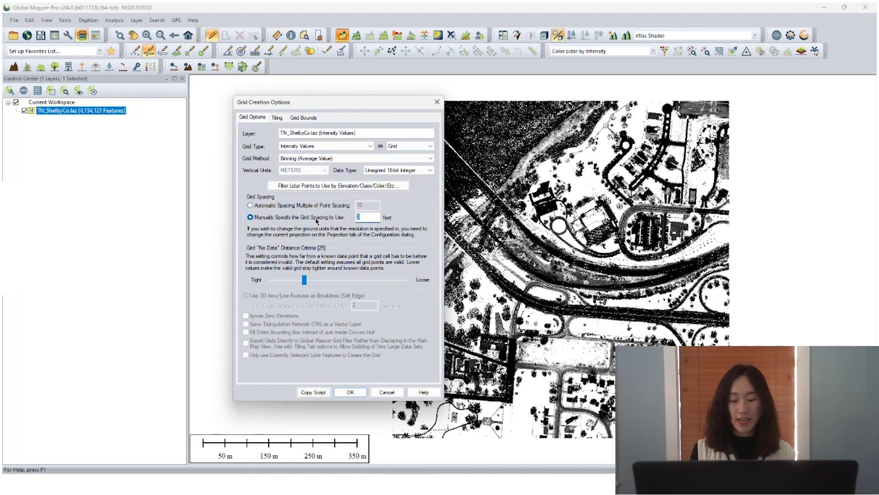
type("1")
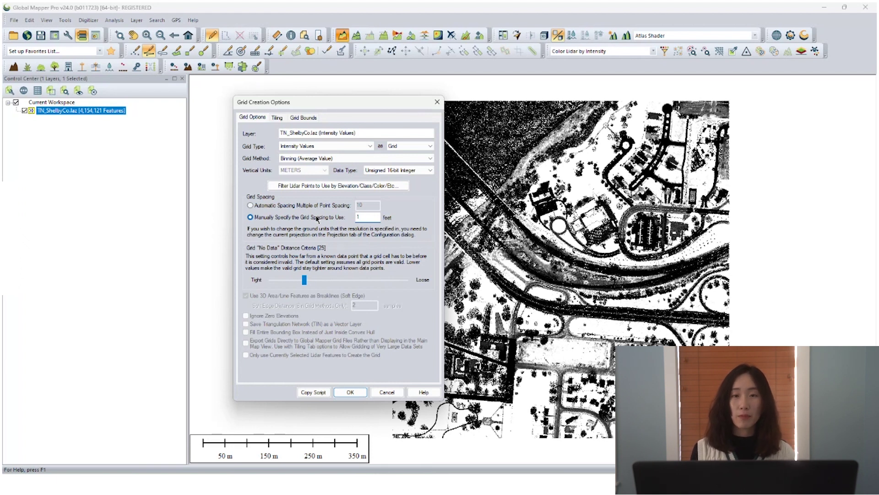
left_click(363, 393)
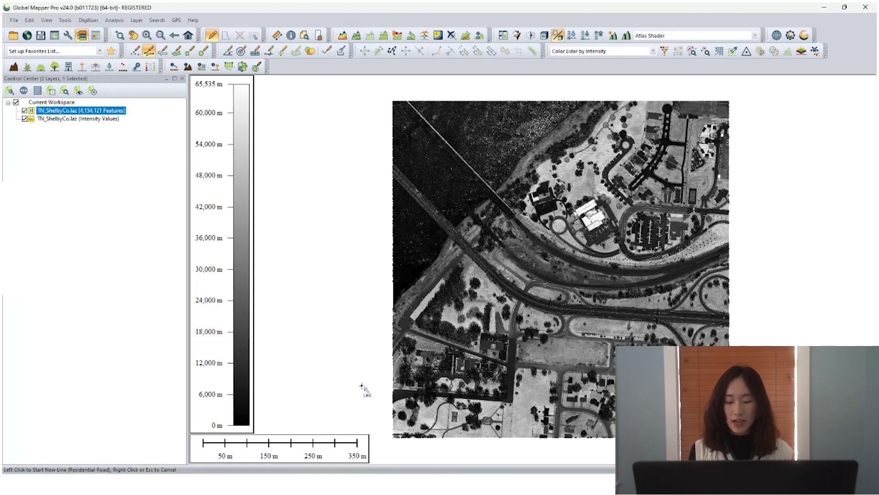
Step: Turn off the TN_ShelbyCo.laz layer and zoom the intensity grid into the wooded riverbank park
left_click(25, 111)
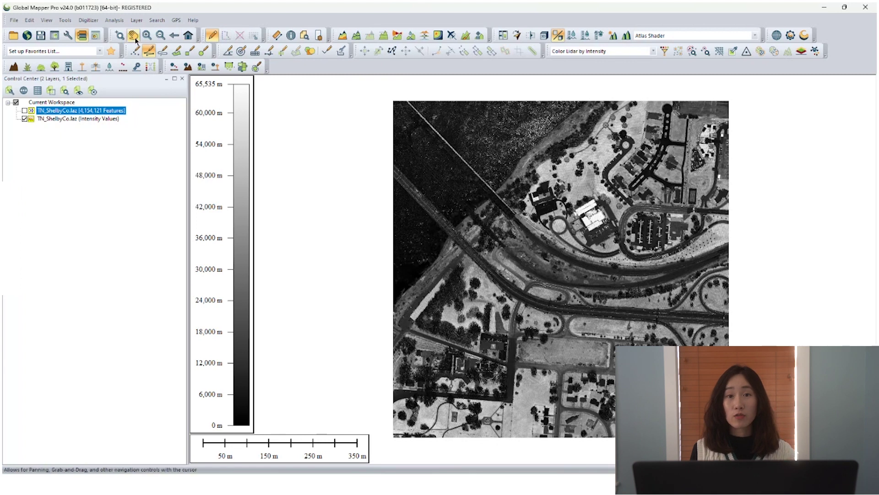
left_click(120, 36)
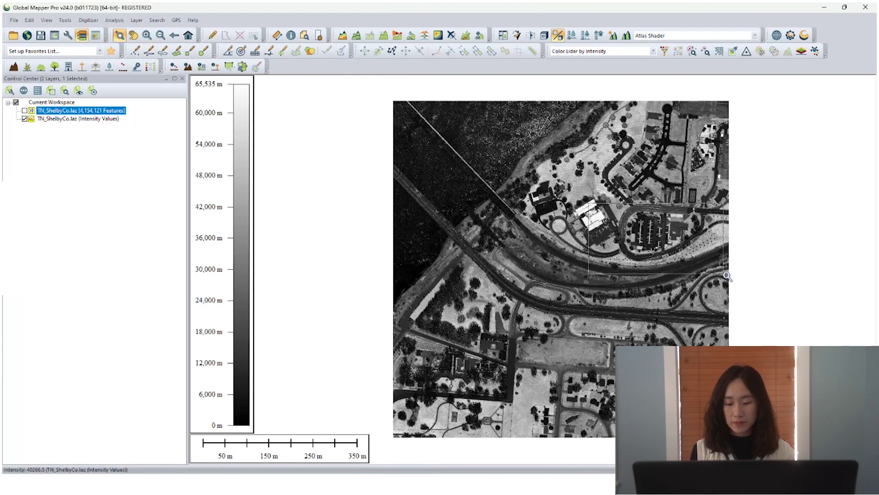
left_click_drag(727, 276, 728, 277)
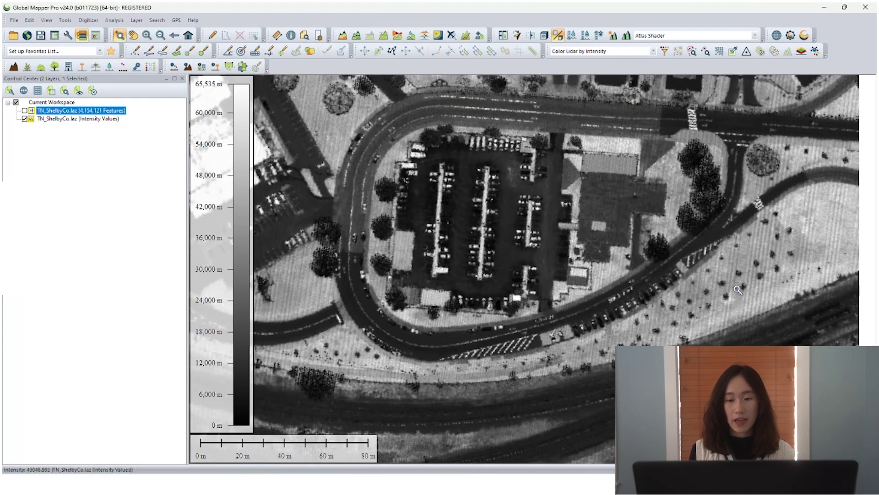
left_click(188, 34)
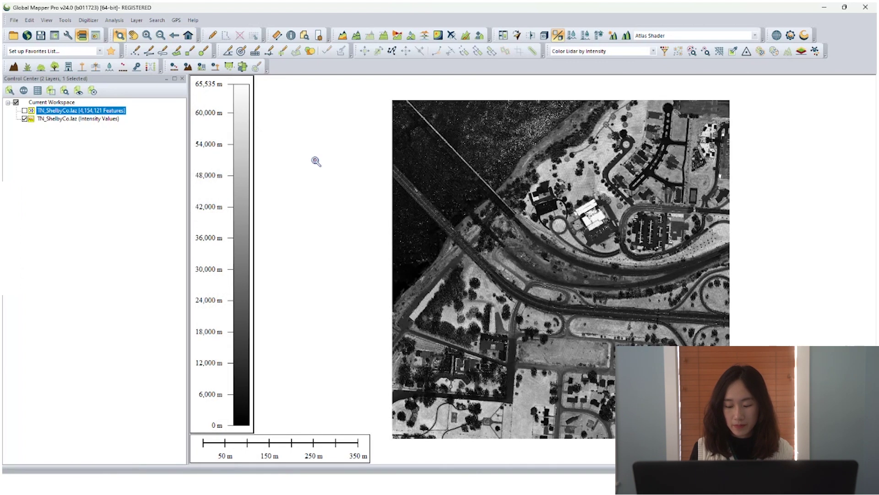
left_click_drag(480, 92, 603, 177)
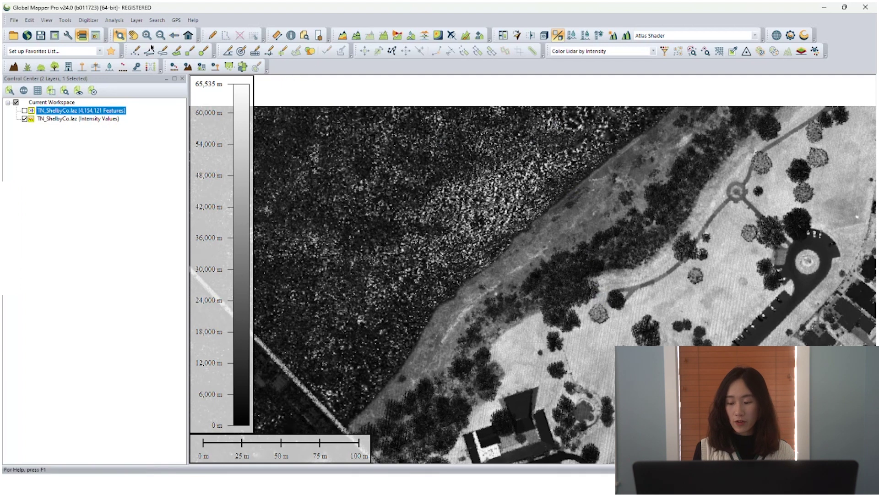
left_click(135, 51)
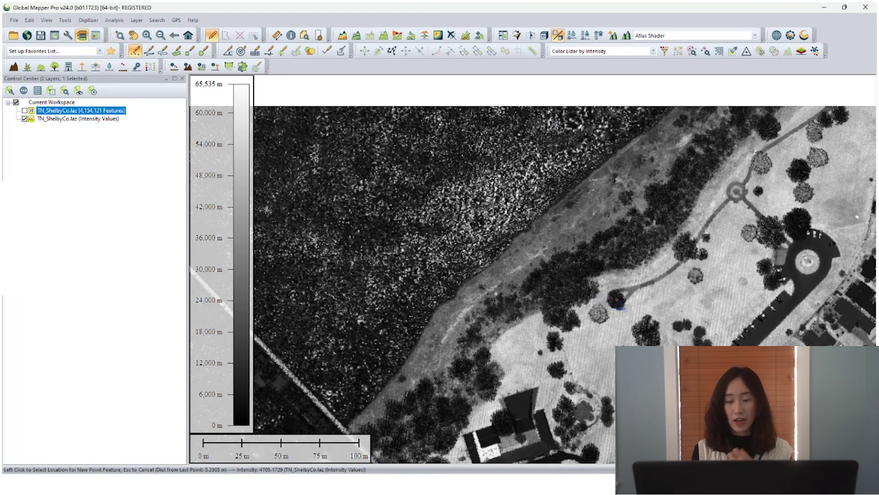
Step: Place a point feature on a tree and save it to a new Trees layer
left_click(617, 300)
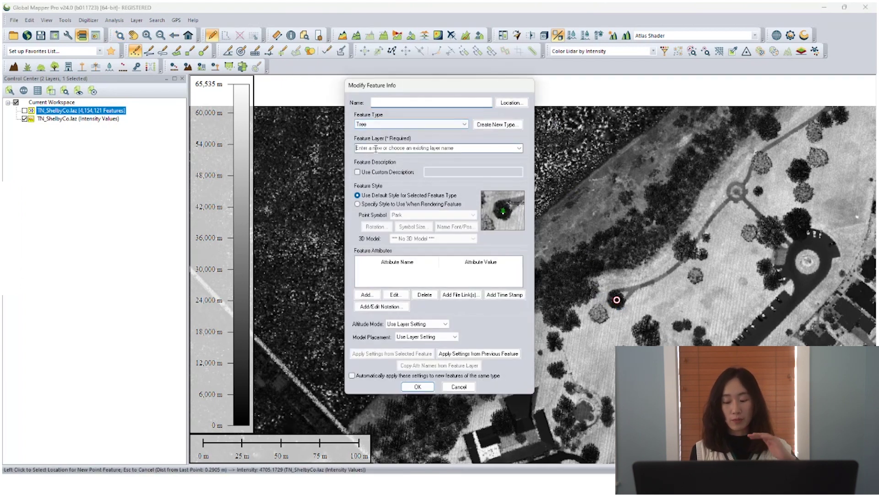
left_click(375, 149)
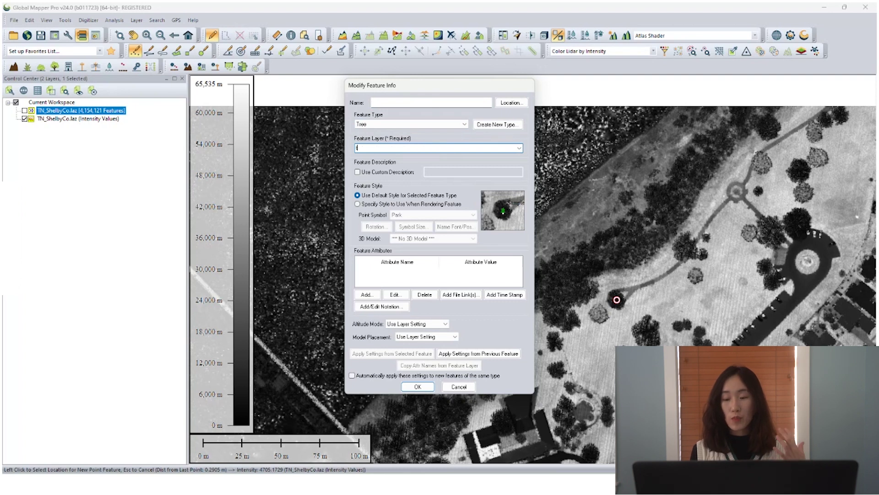
type("Trees")
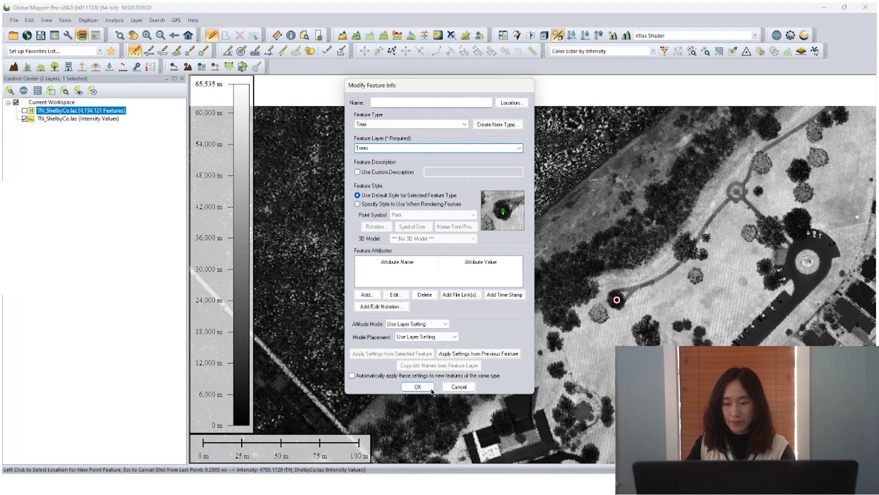
left_click(431, 388)
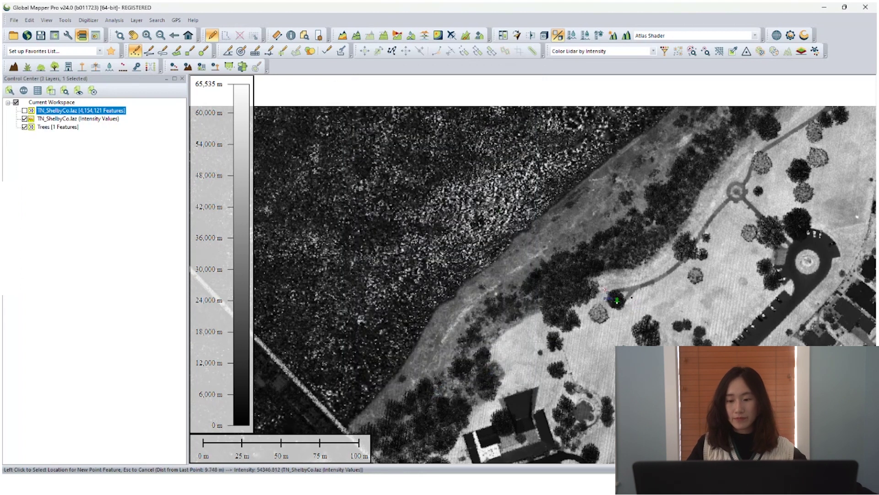
Step: Trace the footpath from the circular plaza to the tree and save it to a Roads layer
left_click(149, 51)
left_click(732, 198)
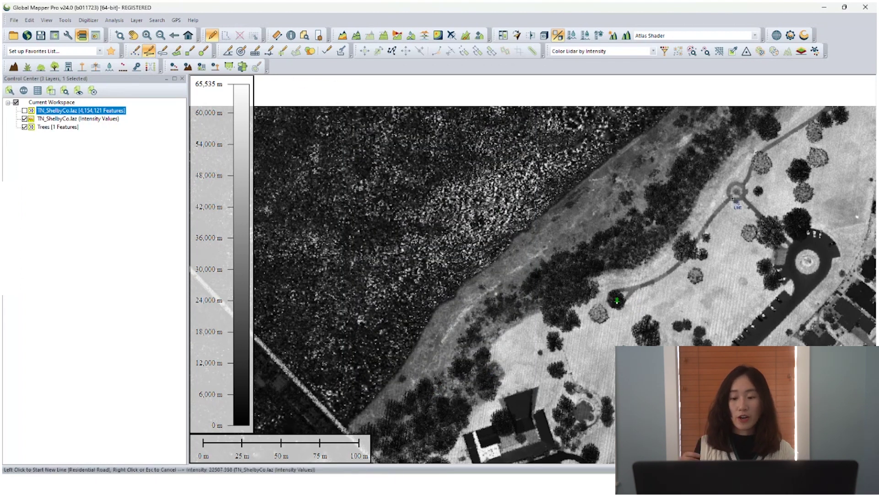
left_click(715, 214)
left_click(707, 233)
left_click(687, 256)
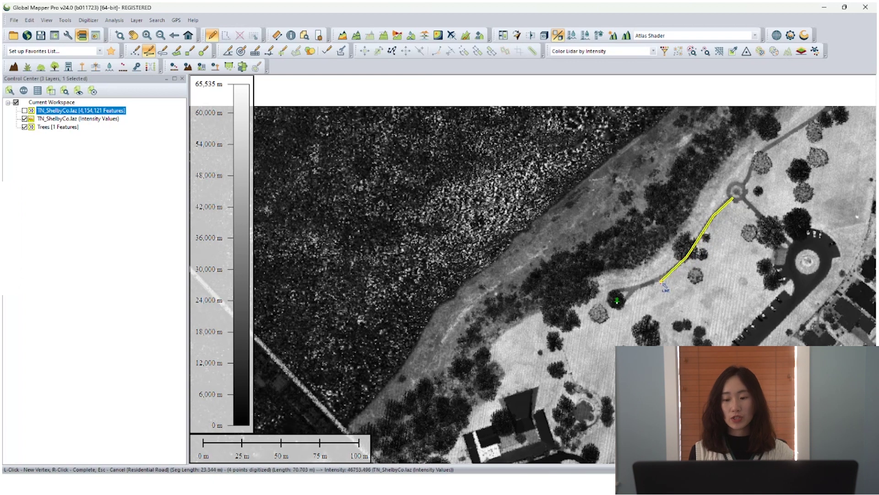
left_click(658, 280)
left_click(638, 287)
left_click(618, 301)
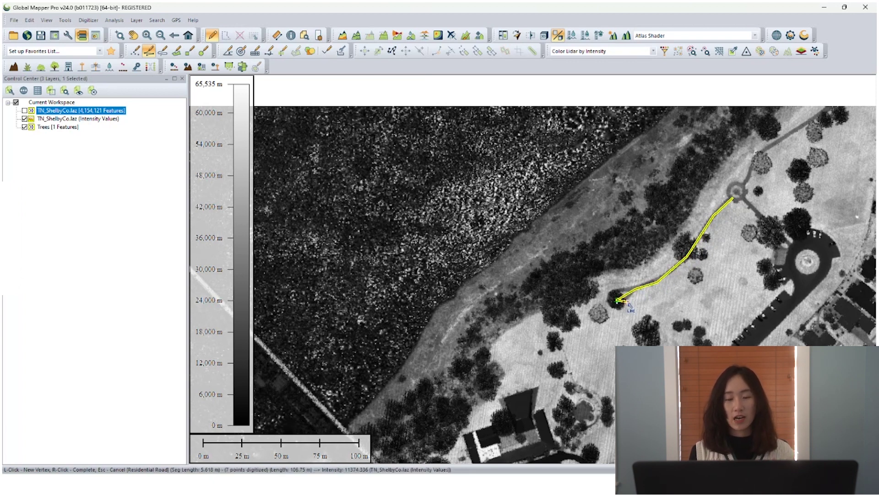
right_click(629, 305)
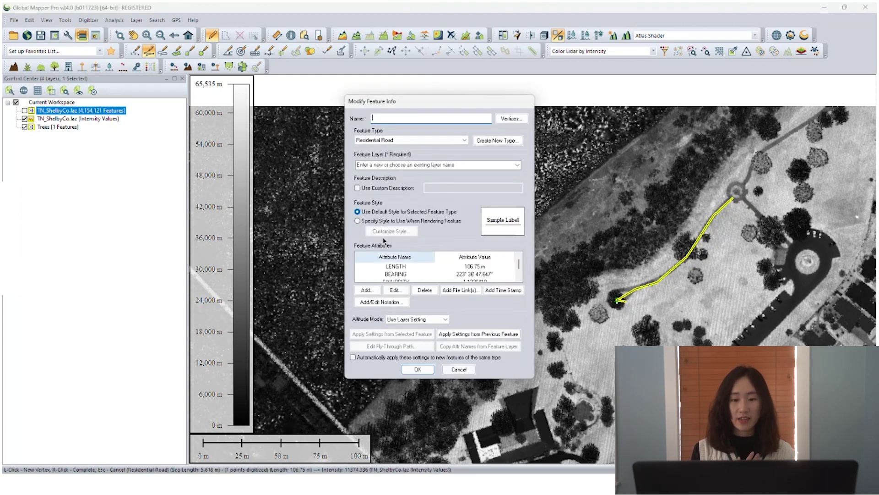
left_click(376, 164)
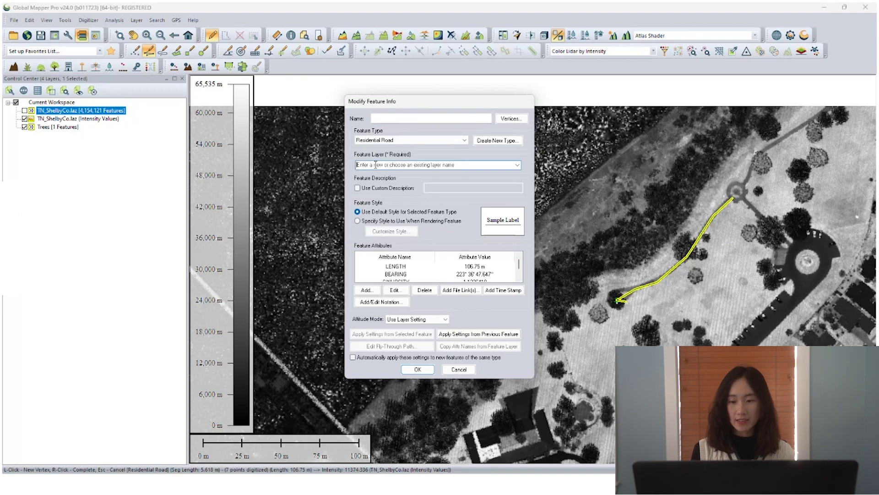
type("Roads")
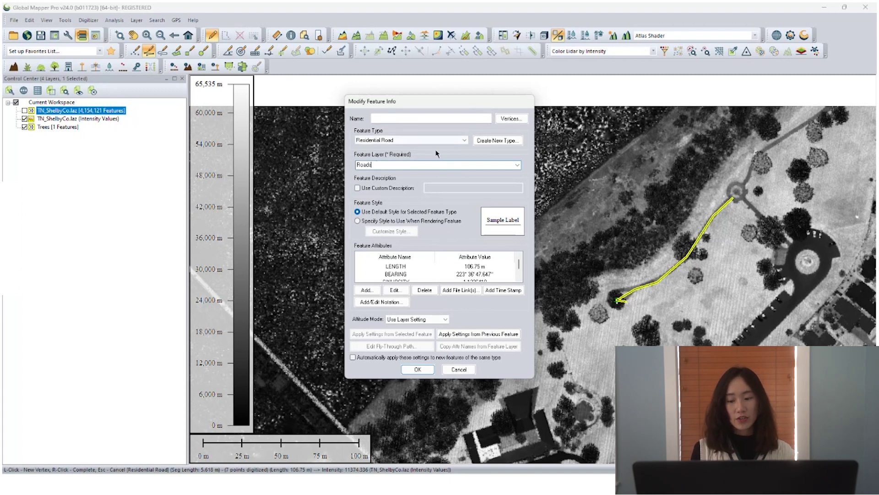
left_click(418, 369)
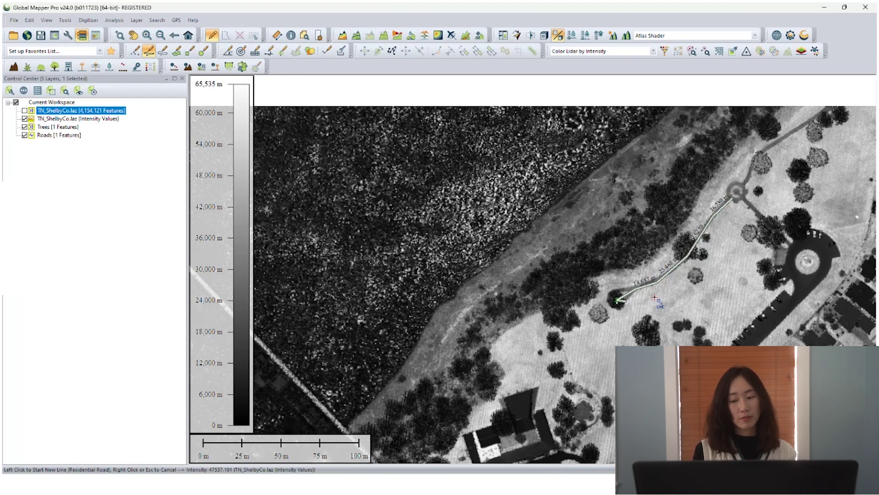
Step: Hide Trees and Roads, export the intensity layer as ShelbyCo_Intensity.ecw, and move World Imagery to the top
left_click(25, 127)
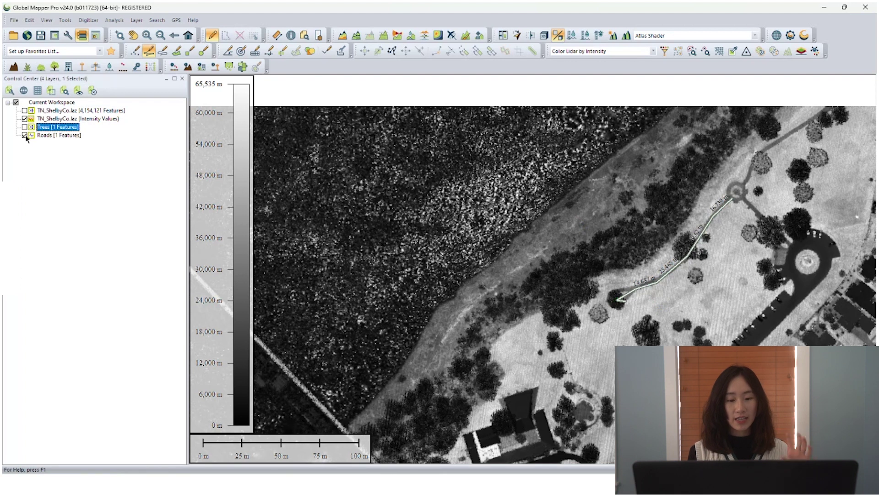
left_click(25, 135)
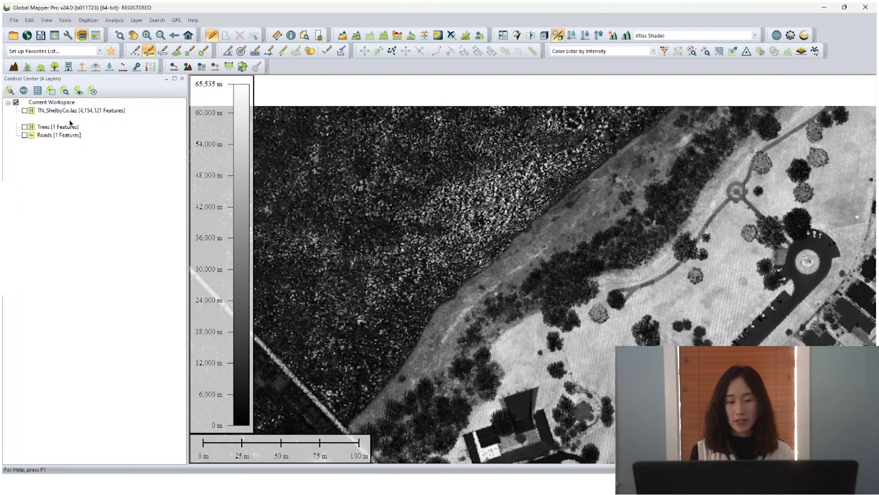
right_click(69, 120)
mouse_move(103, 334)
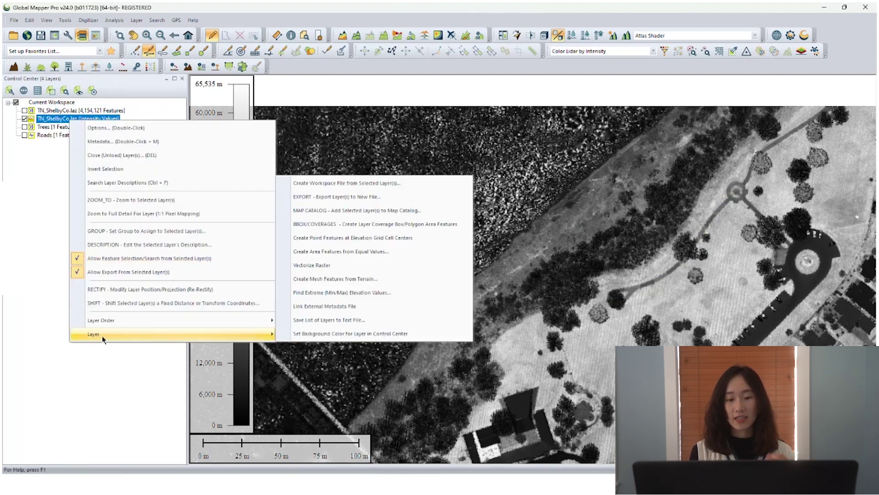
left_click(341, 196)
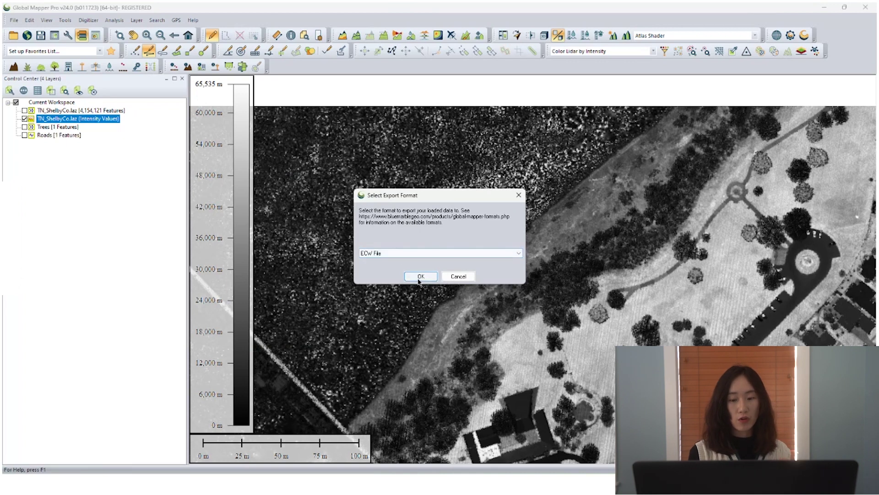
left_click(421, 276)
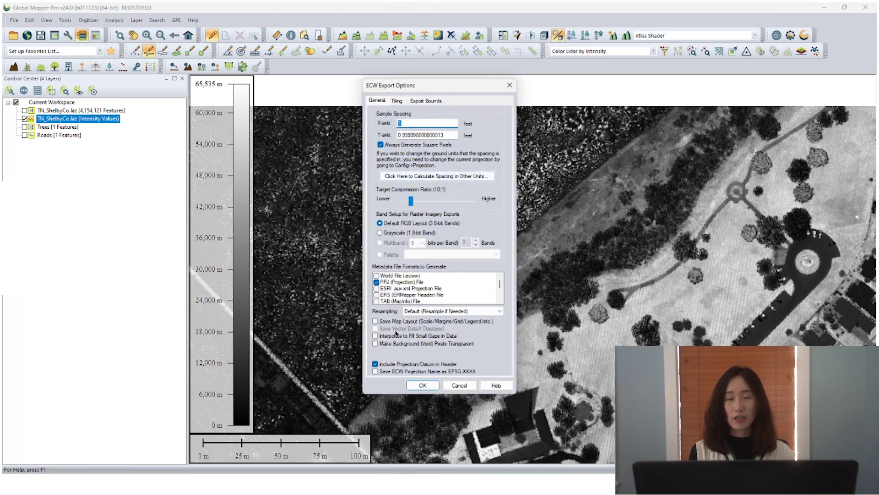
left_click(418, 385)
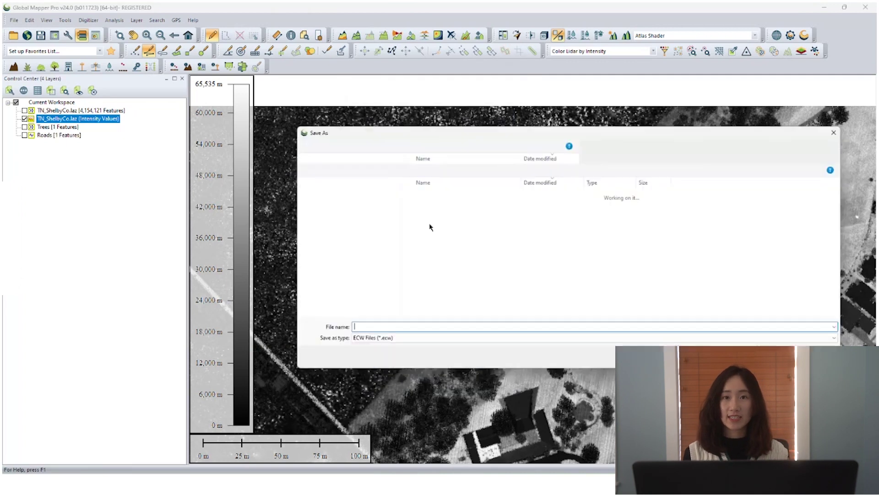
left_click(444, 200)
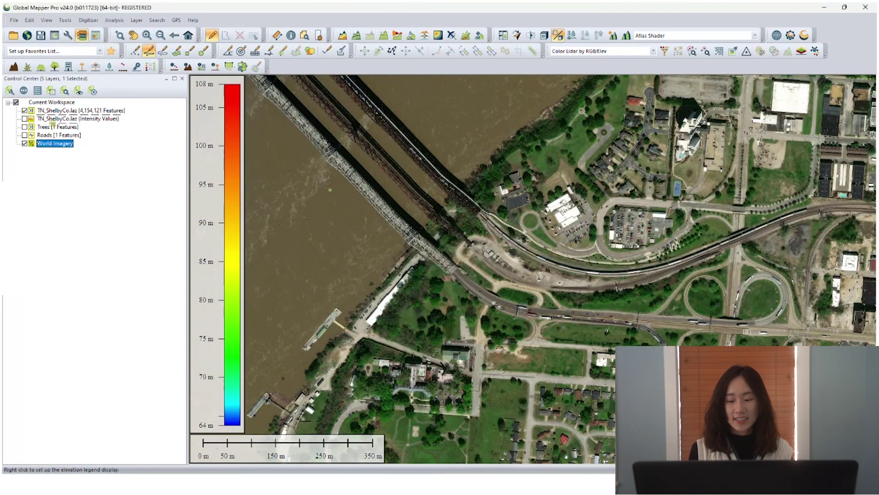
left_click_drag(52, 124, 51, 112)
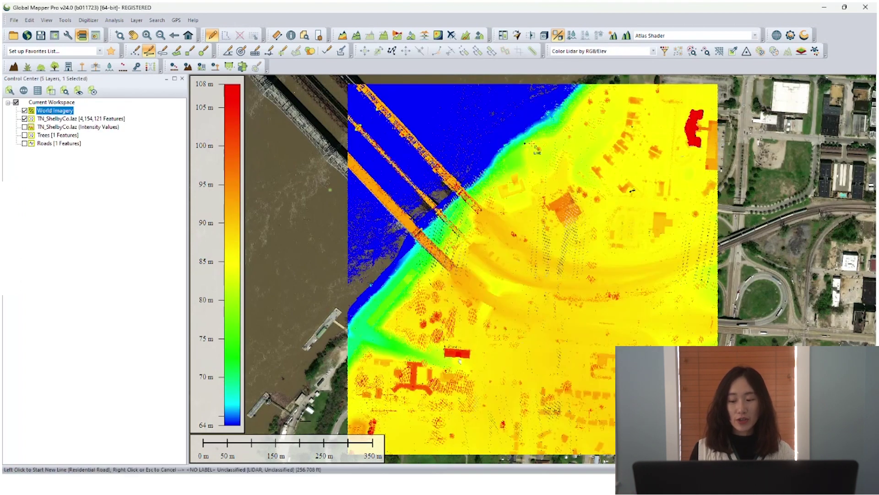
Step: Apply RGB Color from the World Imagery layer to the TN_ShelbyCo.laz points
left_click(735, 52)
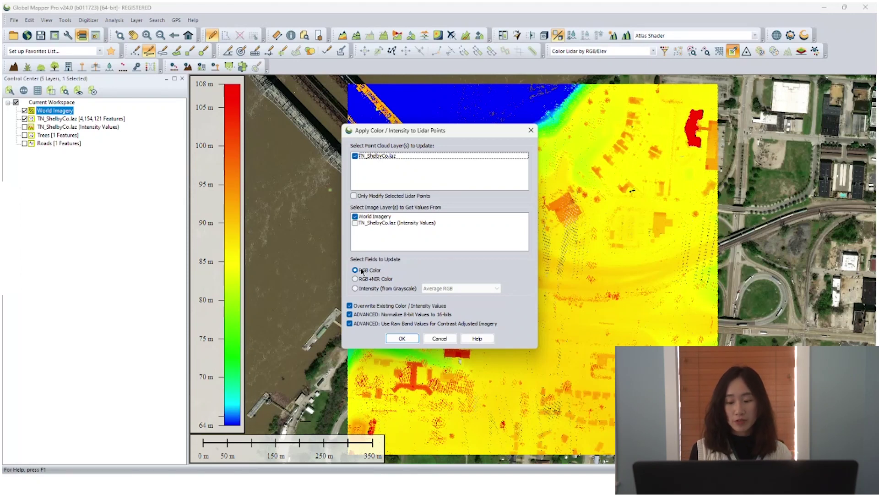
left_click(403, 339)
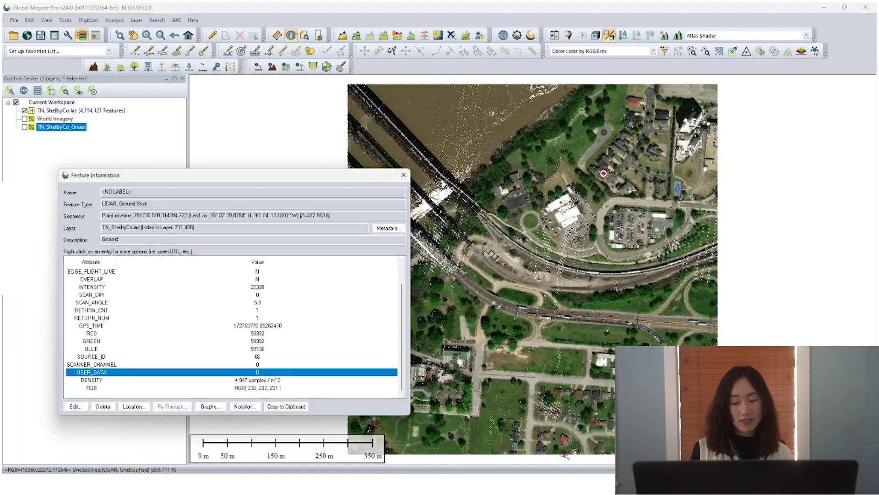
key("Escape")
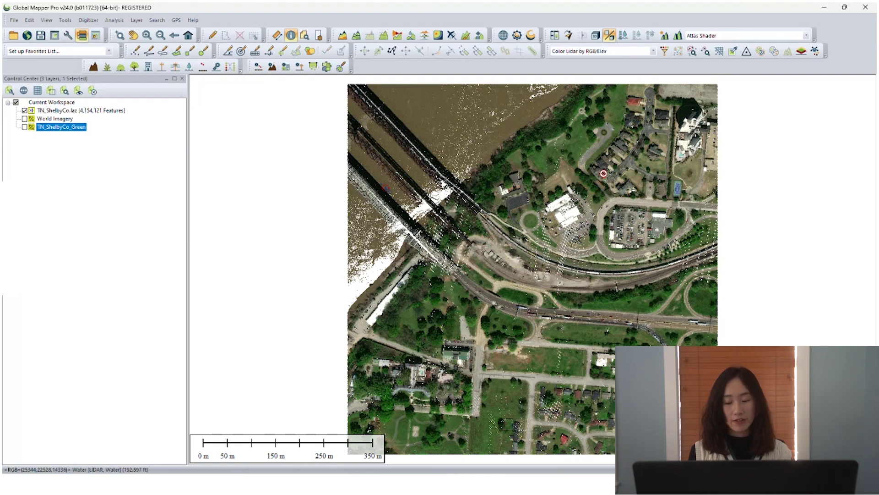
Step: Open the 3D Viewer docked to the right of the map and reset it to the default view
left_click(595, 35)
left_click_drag(412, 269, 552, 273)
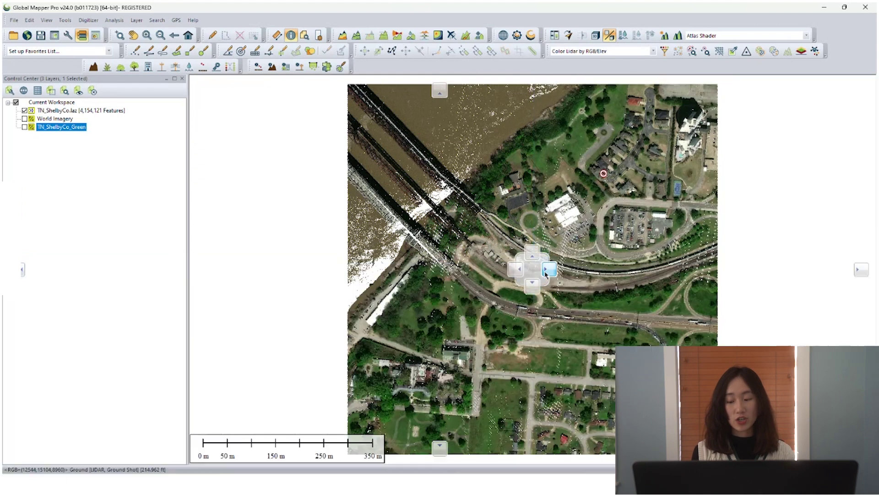
left_click(611, 91)
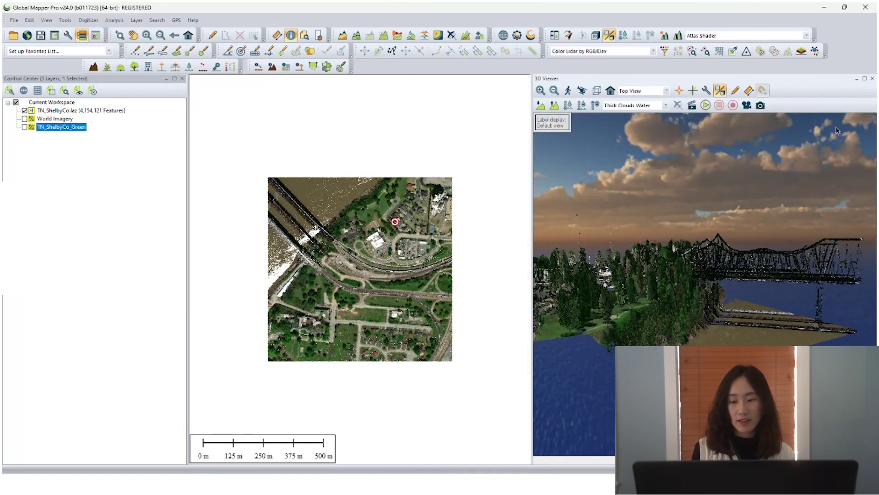
Step: Close the 3D Viewer and check one lidar point's RED, GREEN, BLUE and RGB values with Feature Info
left_click(873, 78)
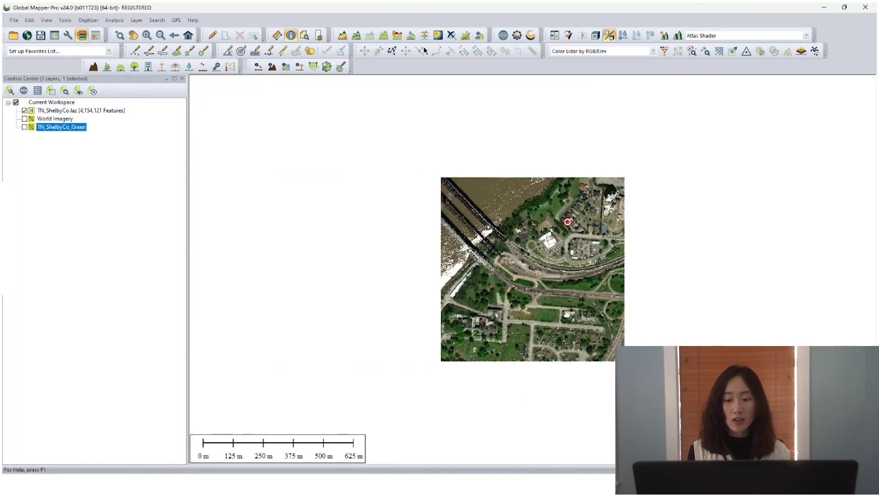
left_click(291, 35)
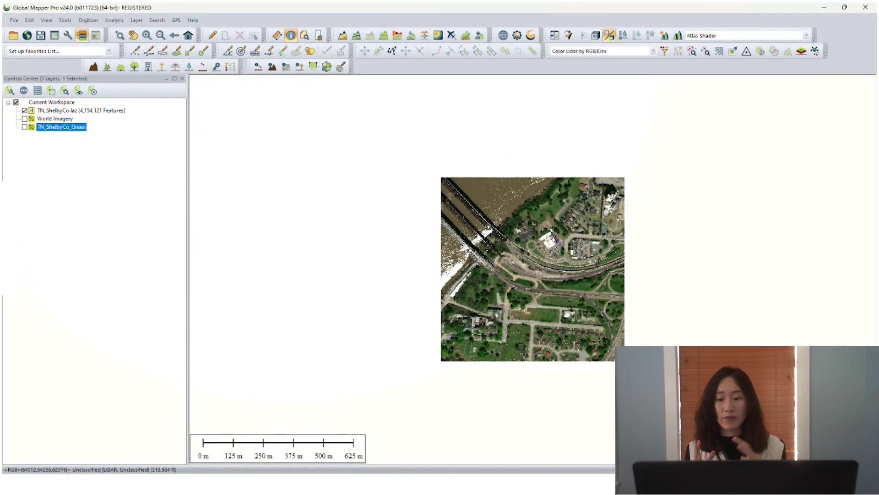
left_click(551, 236)
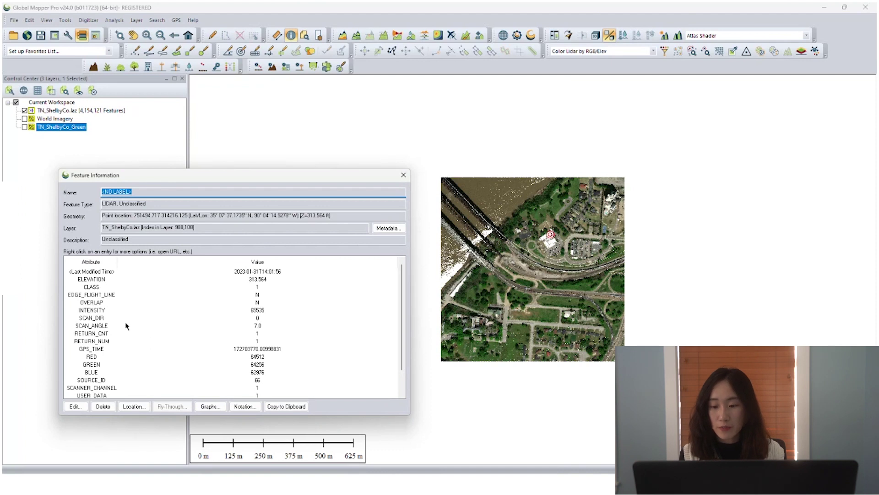
left_click(96, 359)
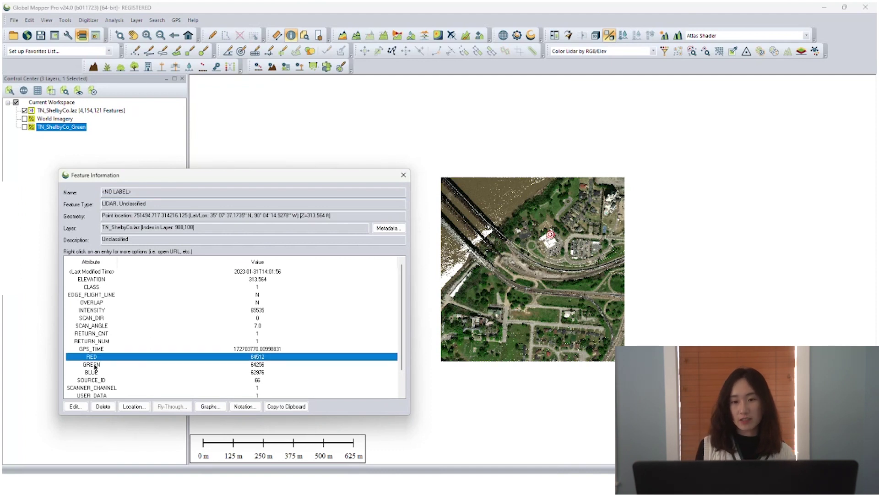
left_click(92, 364)
left_click(92, 372)
scroll(92, 385, "down", 1)
left_click(93, 388)
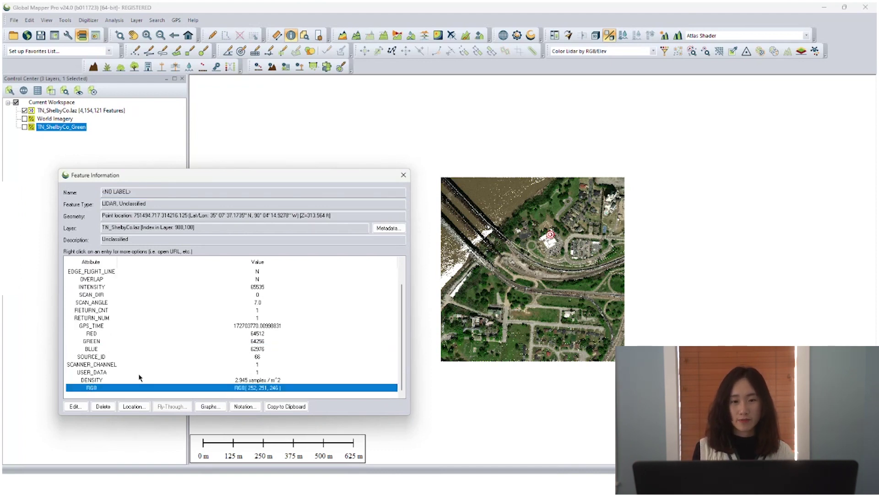
left_click(404, 175)
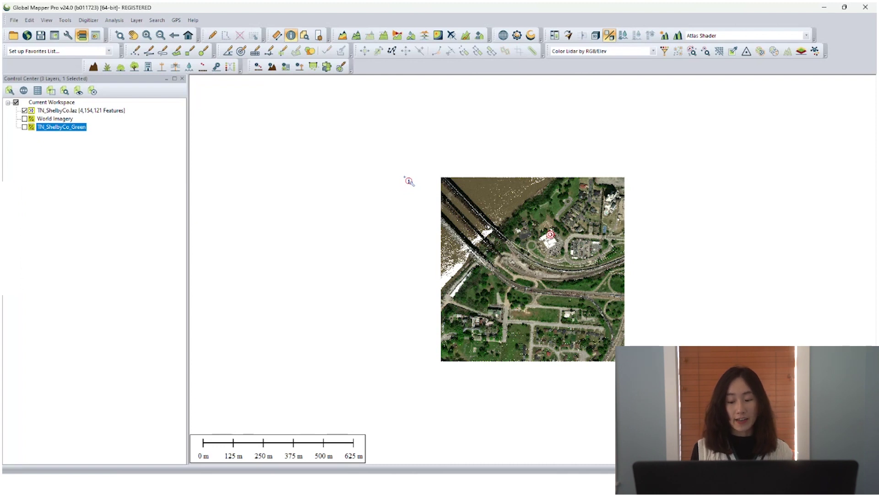
Step: Grid the Red values as an image named TN_ShelbyCo_Red with a manual 1-foot spacing
left_click(343, 36)
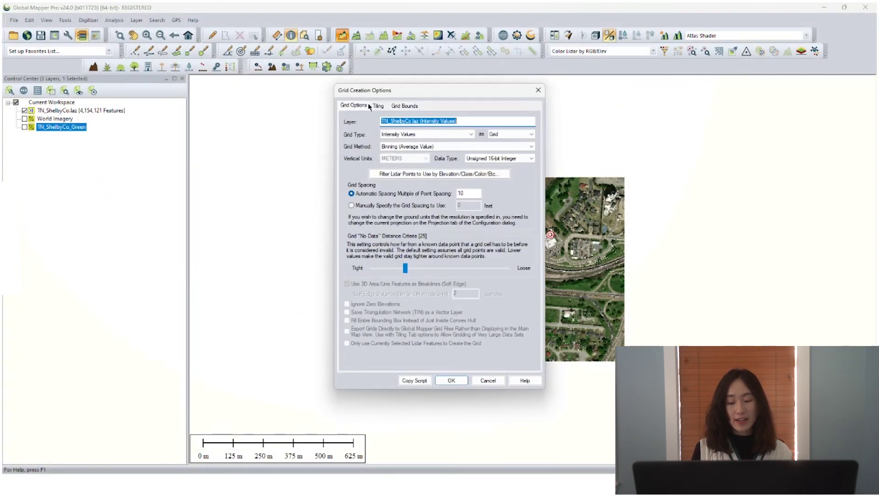
left_click(399, 134)
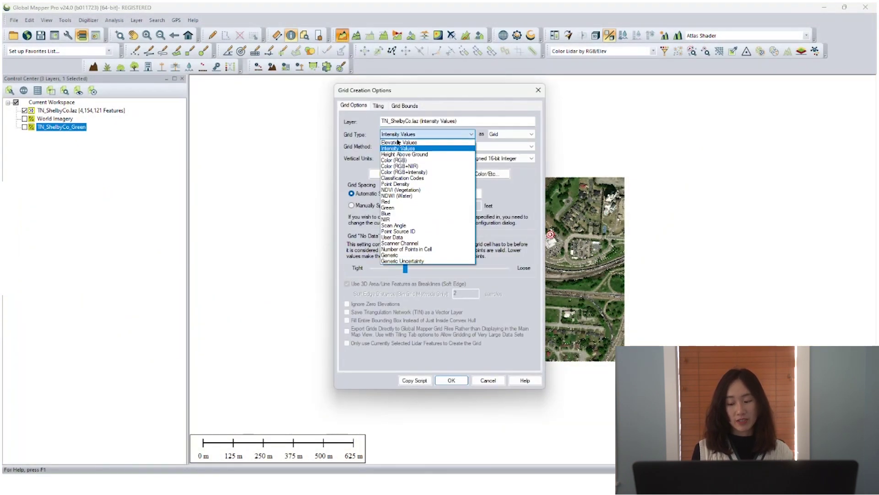
left_click(387, 202)
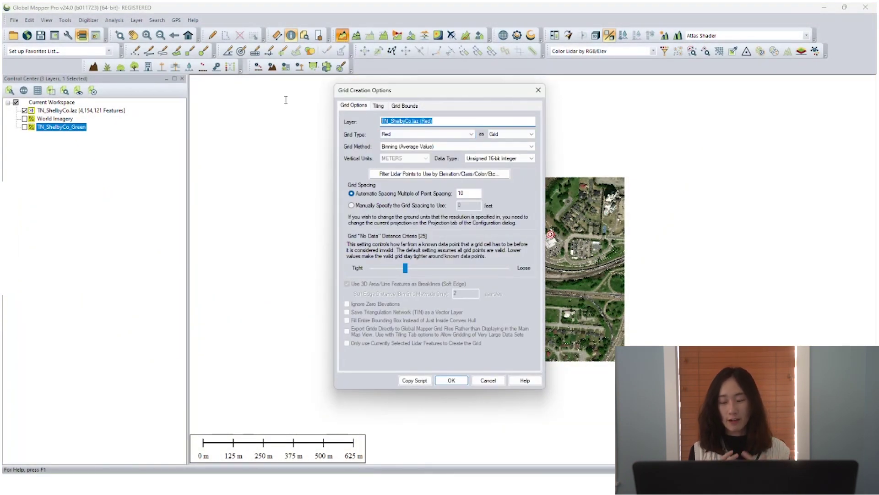
key("End")
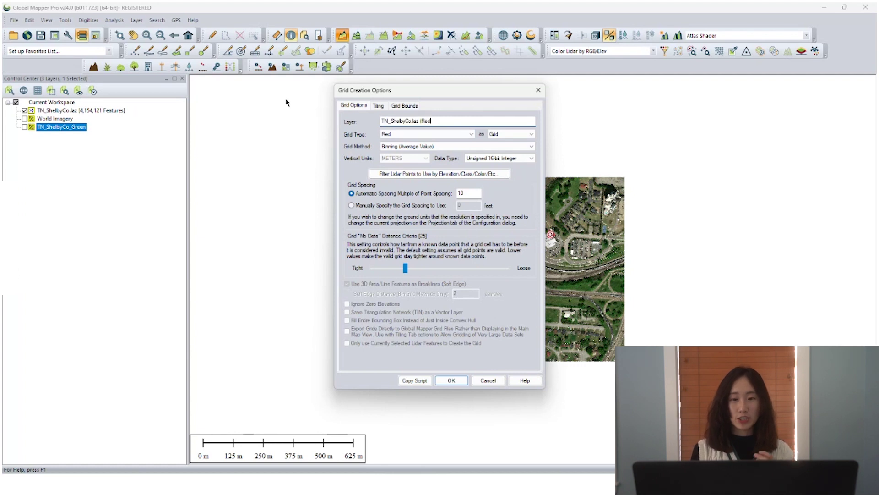
key("BackSpace")
key("BackSpace")
key("BackSpace")
key("BackSpace")
key("BackSpace")
key("BackSpace")
type("_")
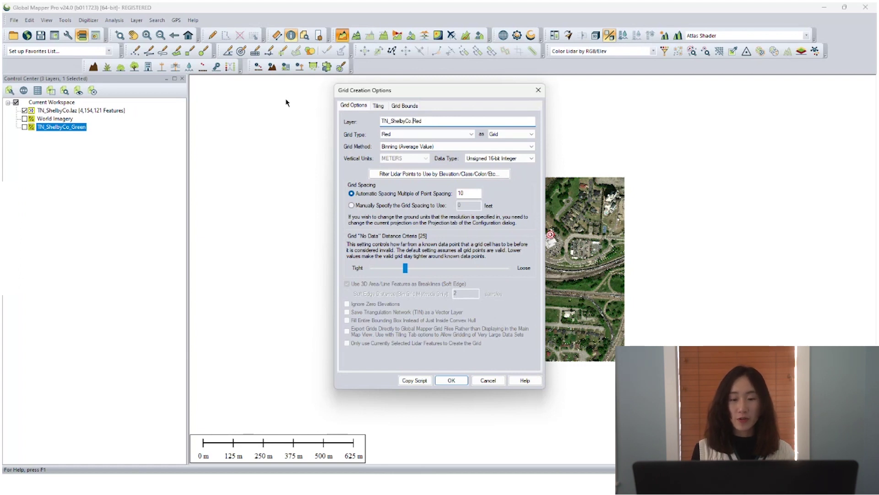
type("_")
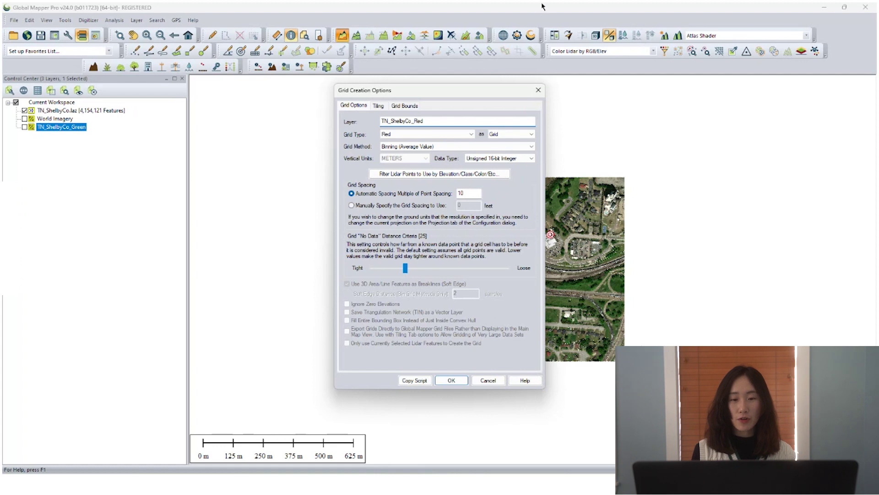
left_click(522, 134)
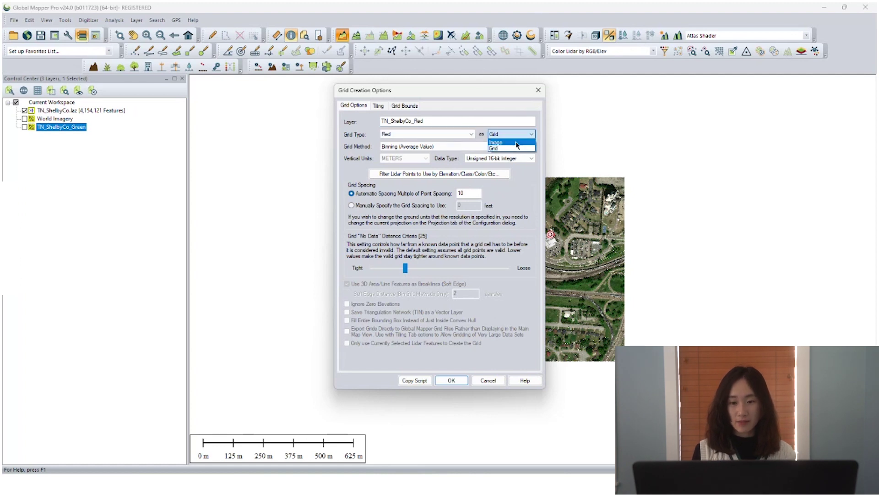
left_click(517, 146)
left_click(419, 206)
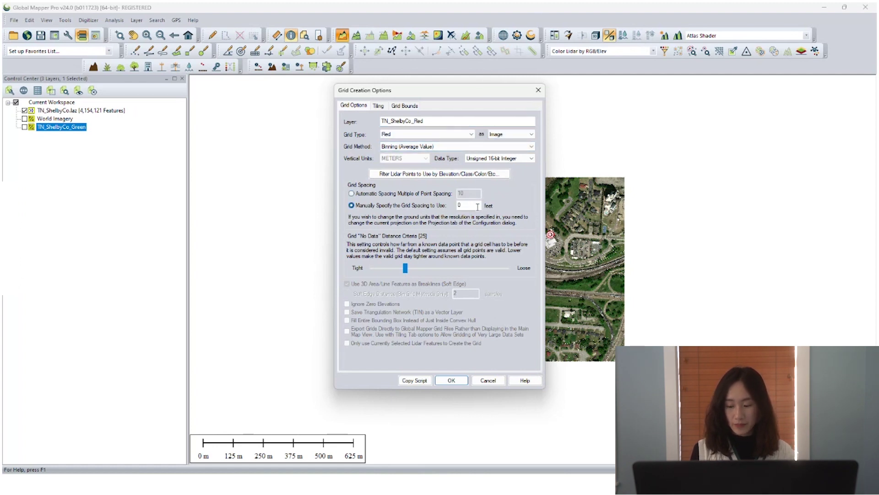
double_click(476, 205)
type("1")
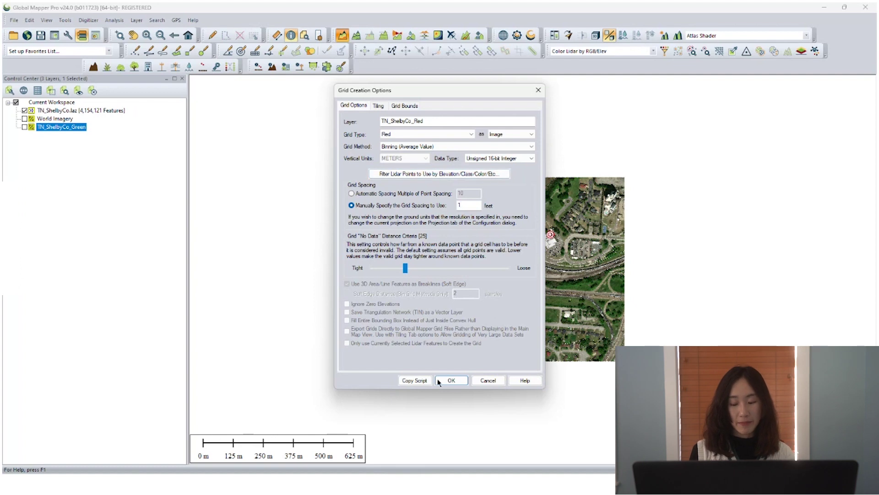
left_click(452, 380)
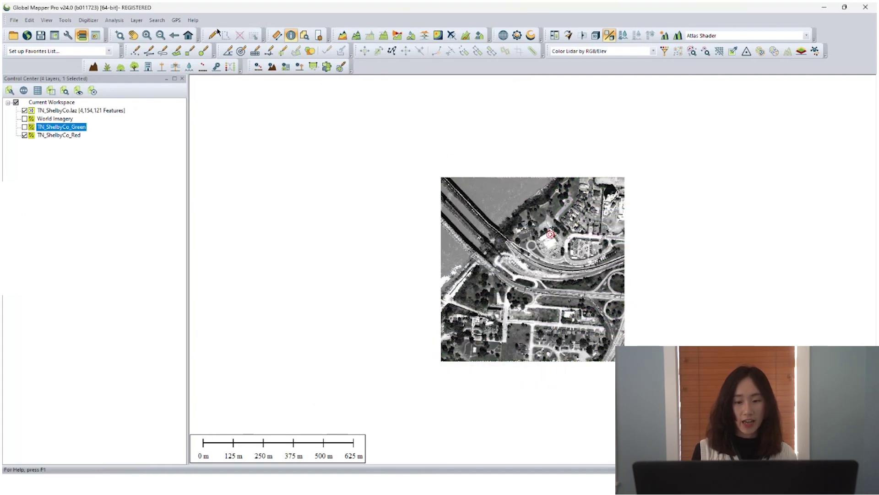
Step: Zoom to the full extent of all layers and turn on TN_ShelbyCo_Green
key("alt+d")
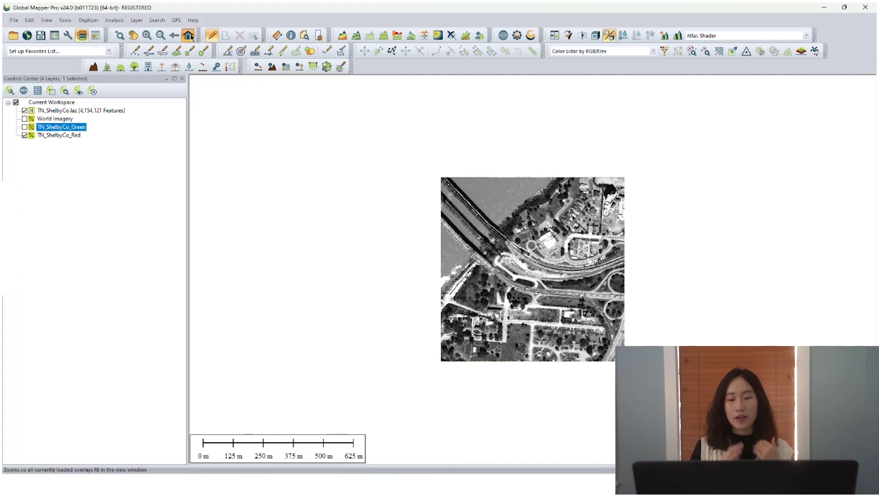
left_click(147, 36)
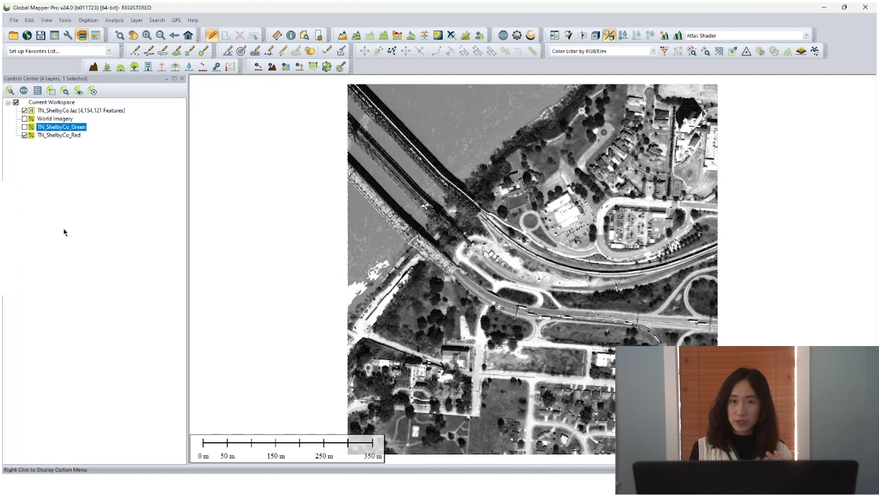
left_click(52, 135)
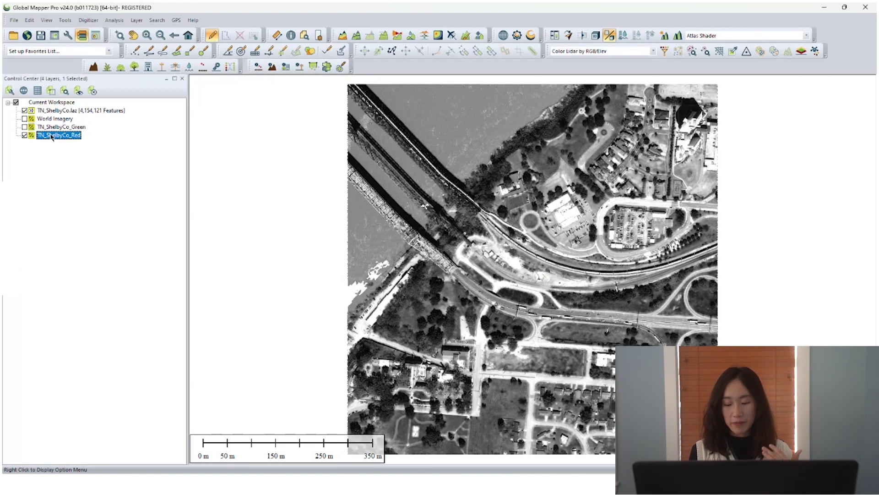
left_click(25, 127)
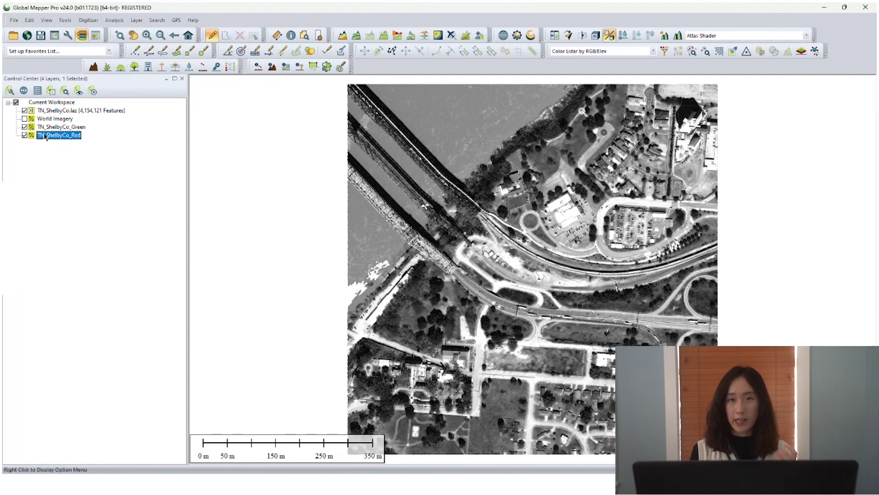
Step: Grid the Blue values as an image named TN_ShelbyCo_Blue with a manual 1-foot spacing
left_click(341, 41)
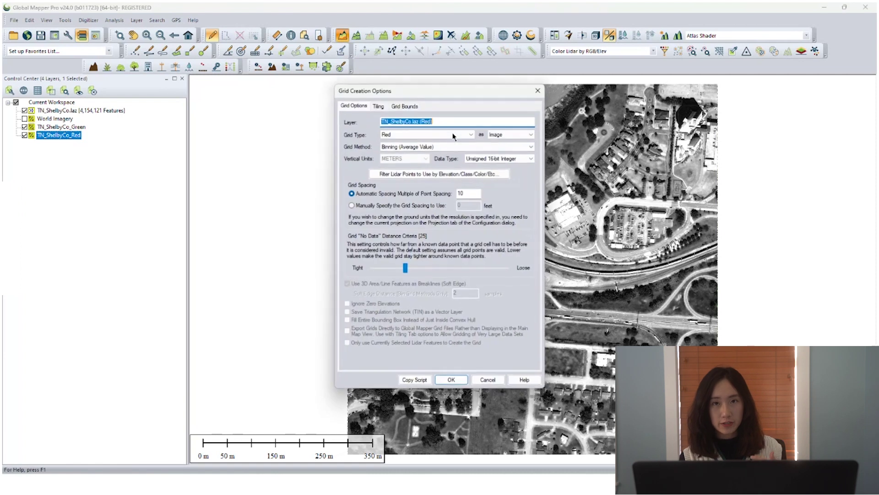
left_click(426, 134)
left_click(393, 213)
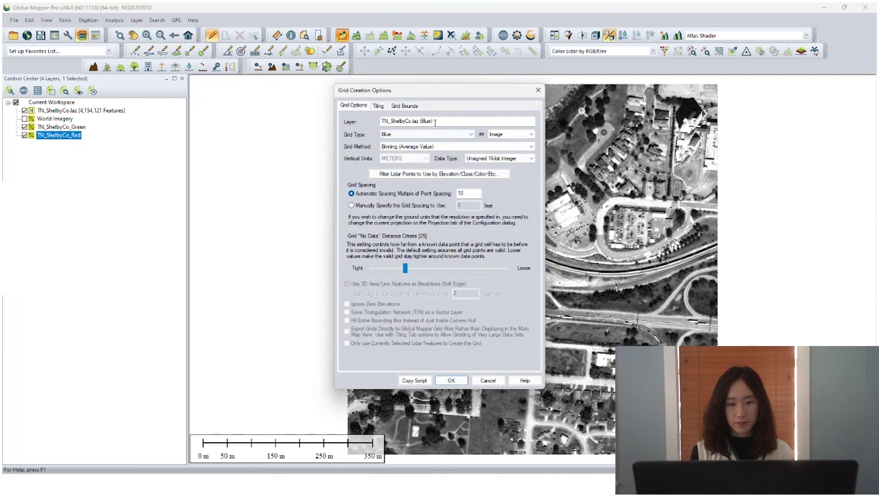
key("End")
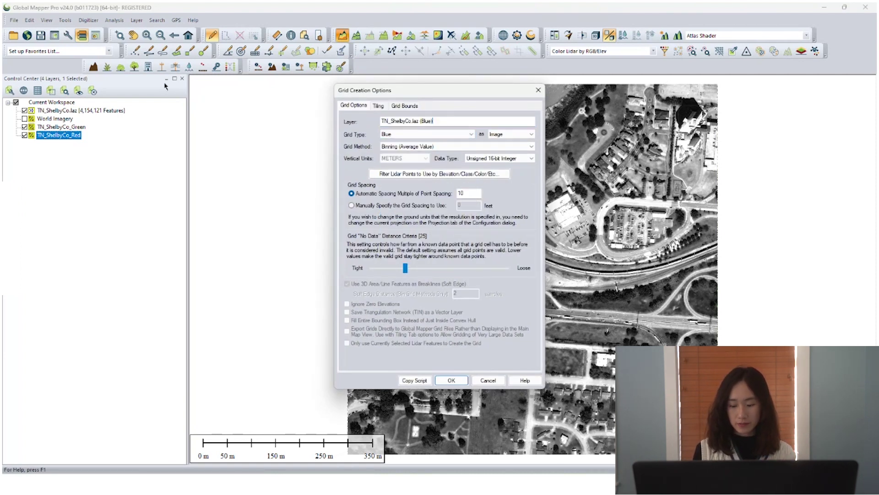
key("BackSpace")
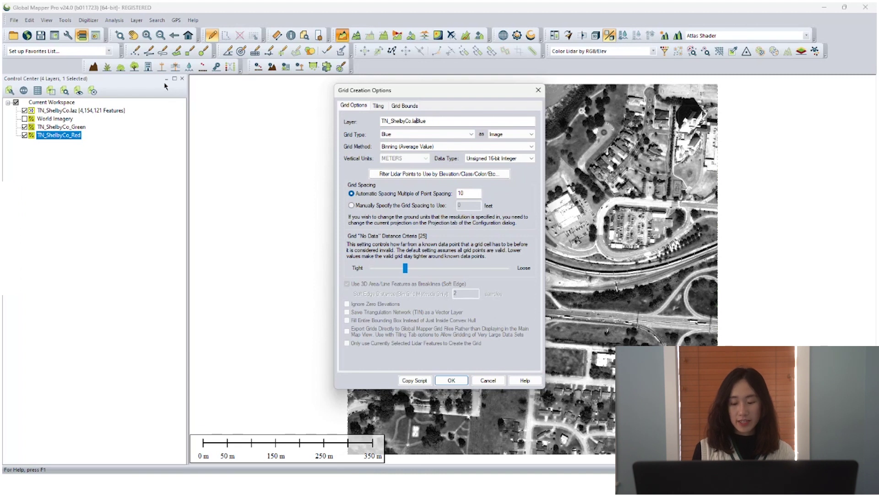
key("BackSpace")
key("BackSpace")
key("BackSpace")
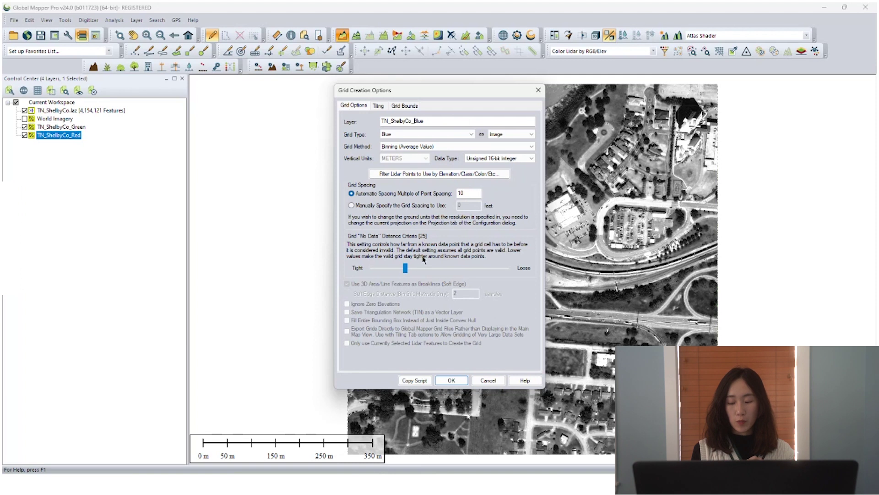
left_click(424, 206)
type("1")
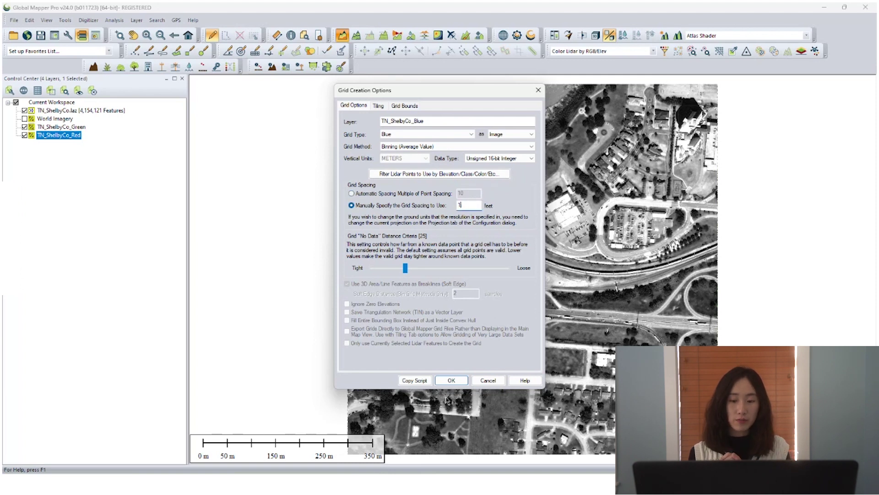
left_click(451, 380)
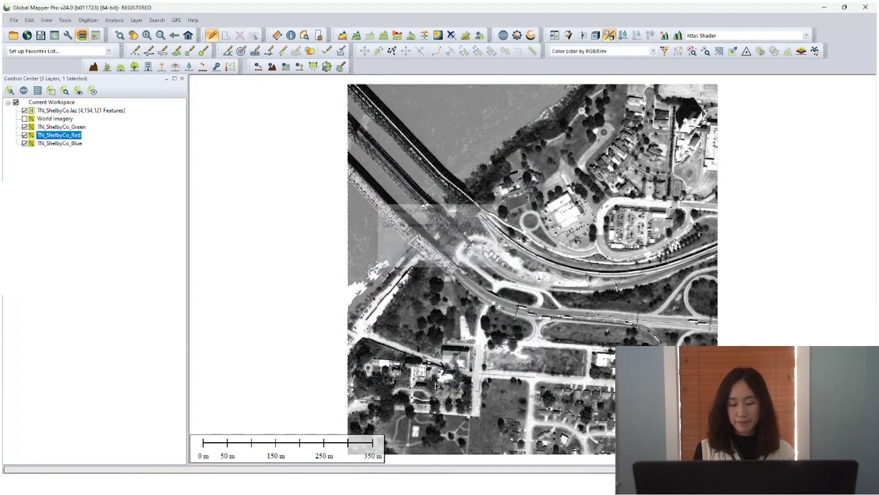
key("Up")
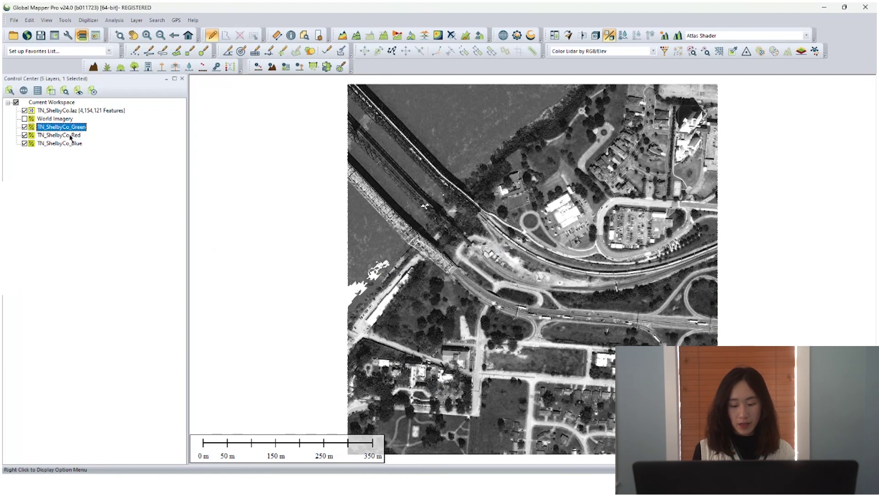
Step: Merge the TN_ShelbyCo Green, Red and Blue grids into one Multi-band - 3 Bands raster layer
left_click(71, 136, "ctrl")
left_click(71, 144, "ctrl")
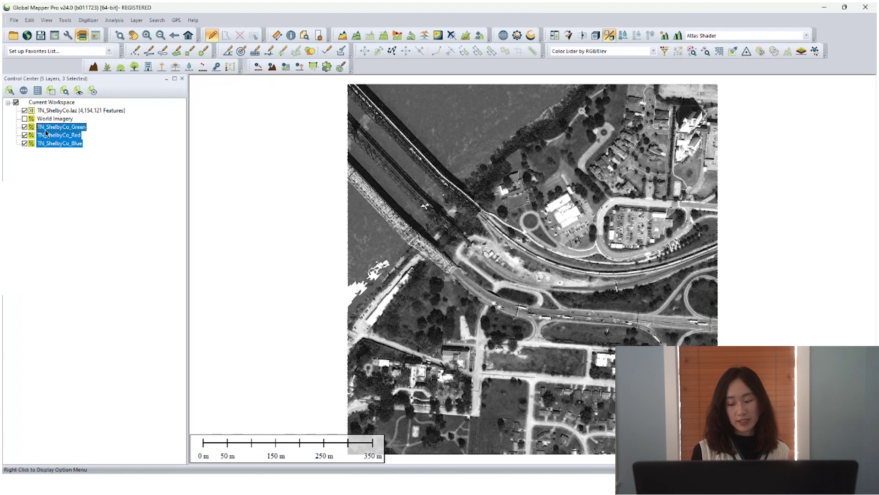
right_click(63, 137)
mouse_move(100, 339)
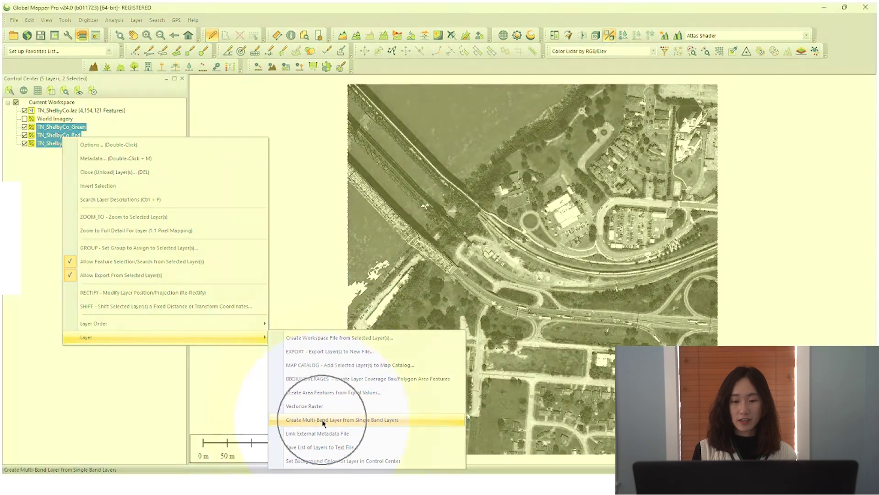
left_click(390, 424)
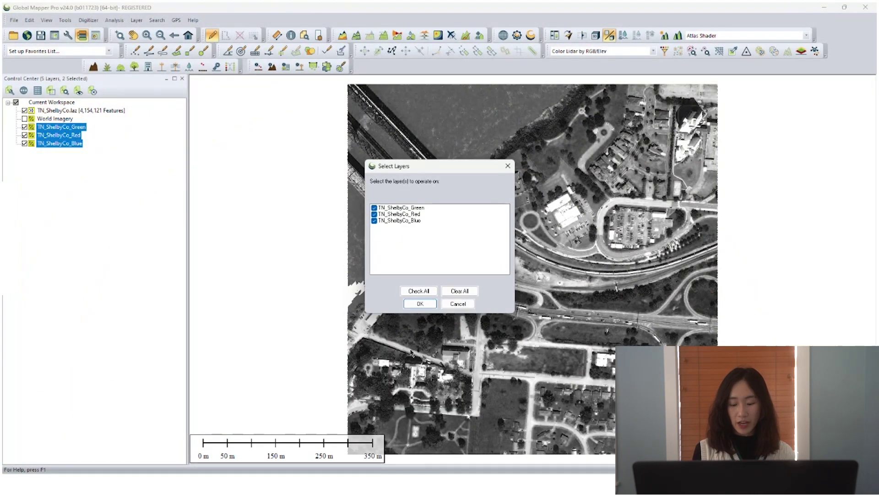
left_click(418, 304)
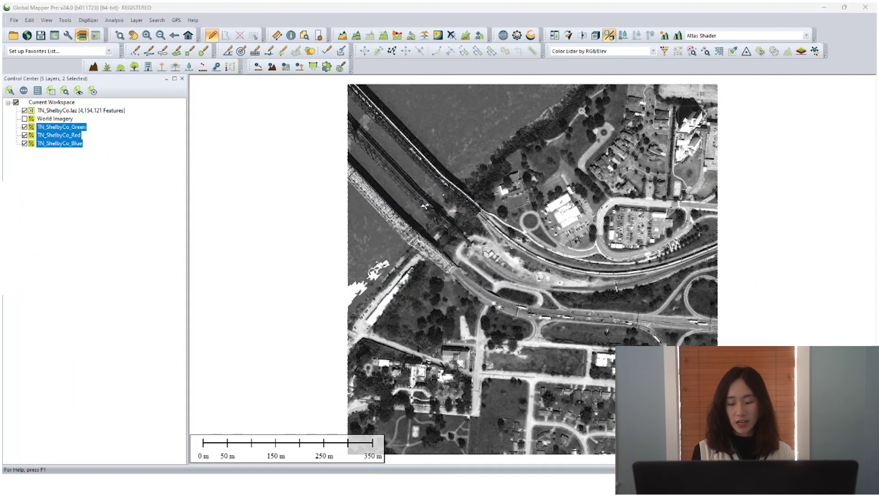
left_click(431, 334)
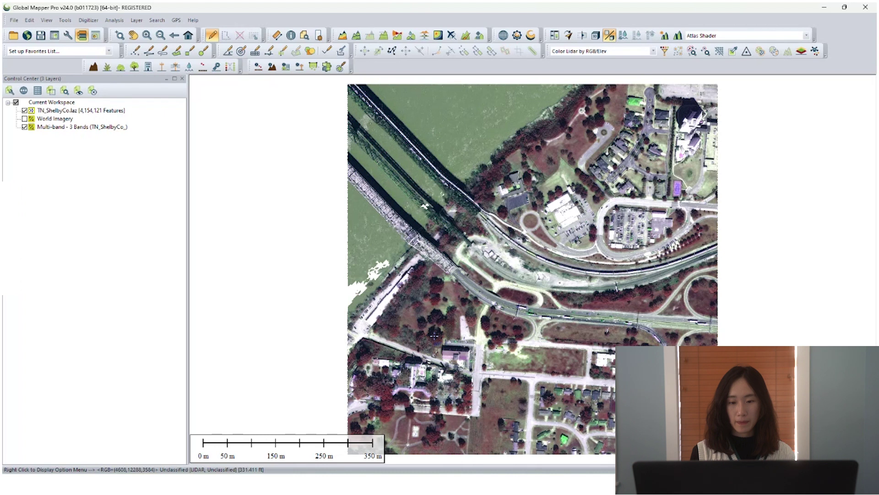
Step: Assign TN_ShelbyCo_Red to the red channel, TN_ShelbyCo_Green to green and TN_ShelbyCo_Blue to blue
double_click(56, 129)
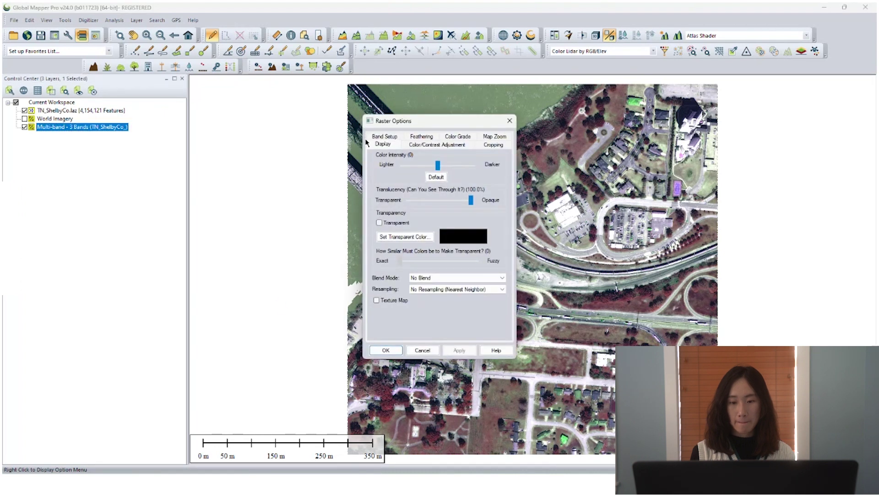
left_click(385, 143)
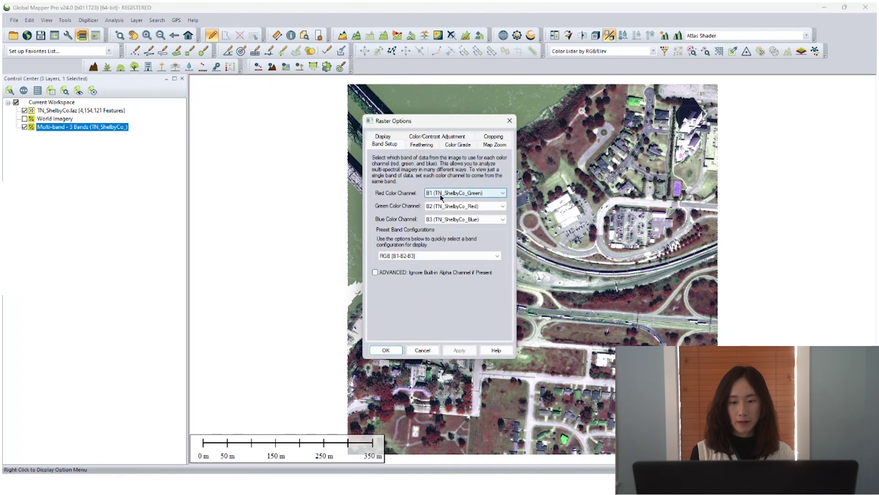
left_click(441, 194)
left_click(439, 205)
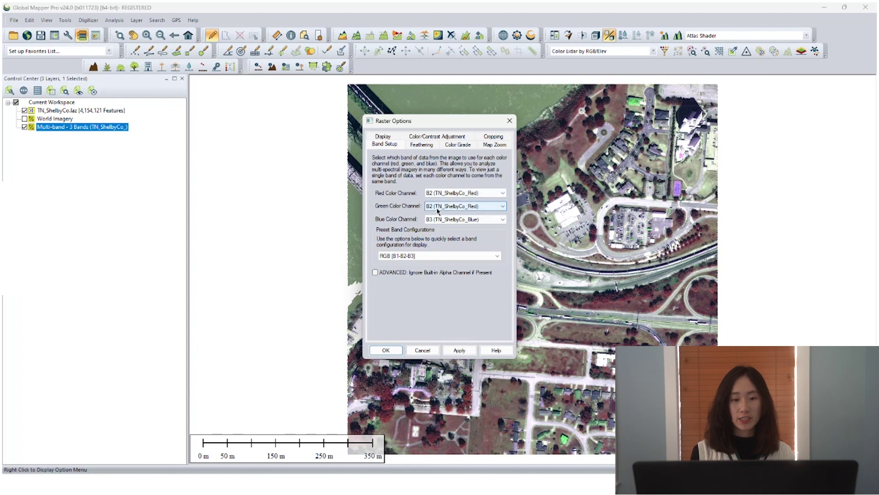
left_click(438, 209)
left_click(439, 215)
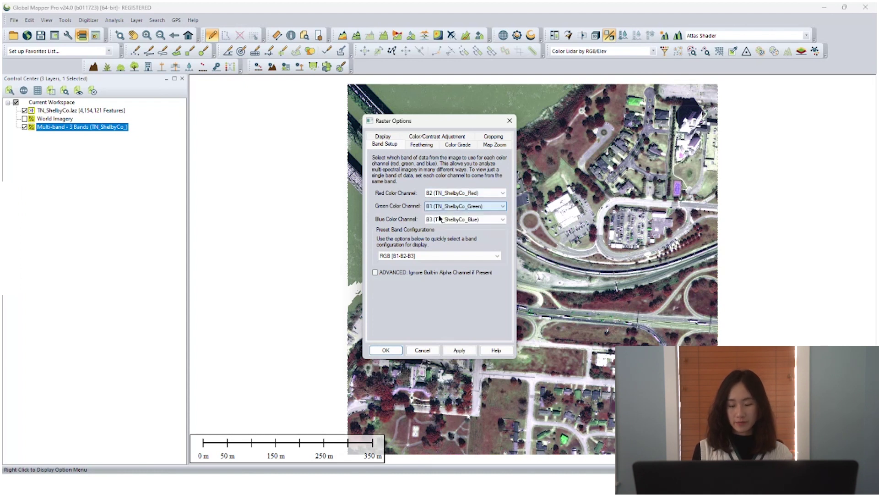
left_click(439, 219)
left_click(439, 240)
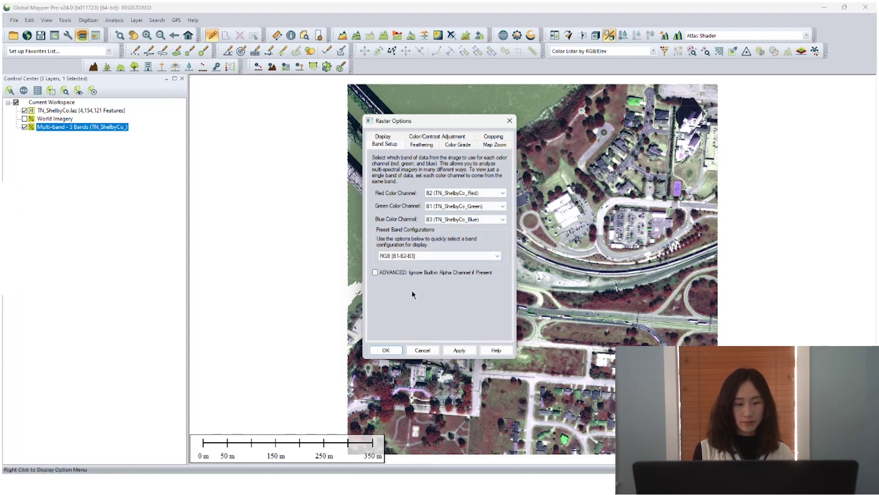
left_click(459, 350)
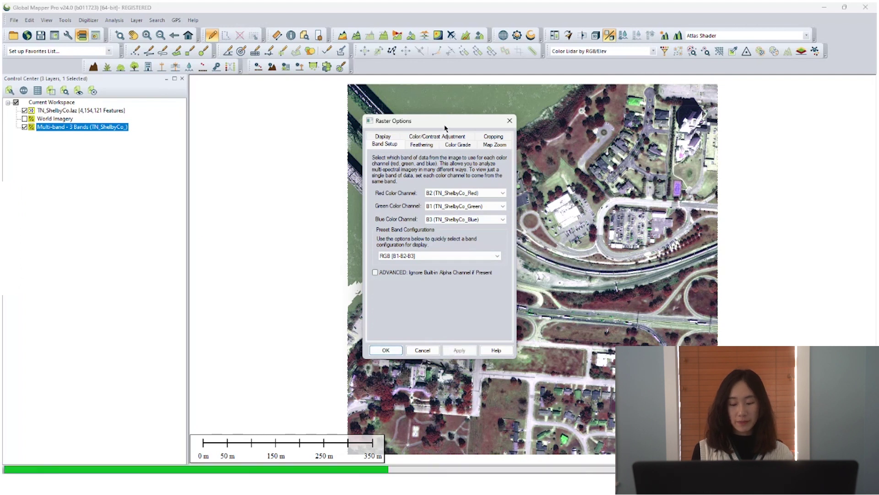
Step: Set the multi-band layer to No Contrast Adjustment and keep the changes
left_click_drag(435, 120, 243, 105)
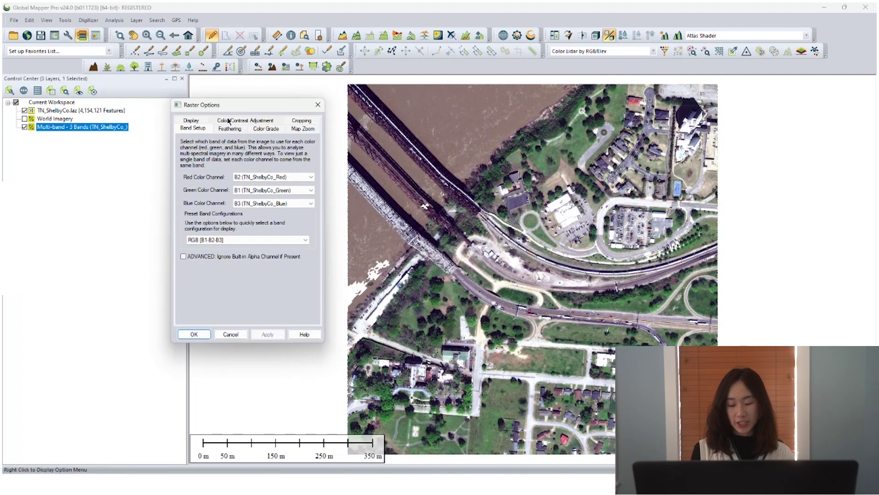
left_click(229, 121)
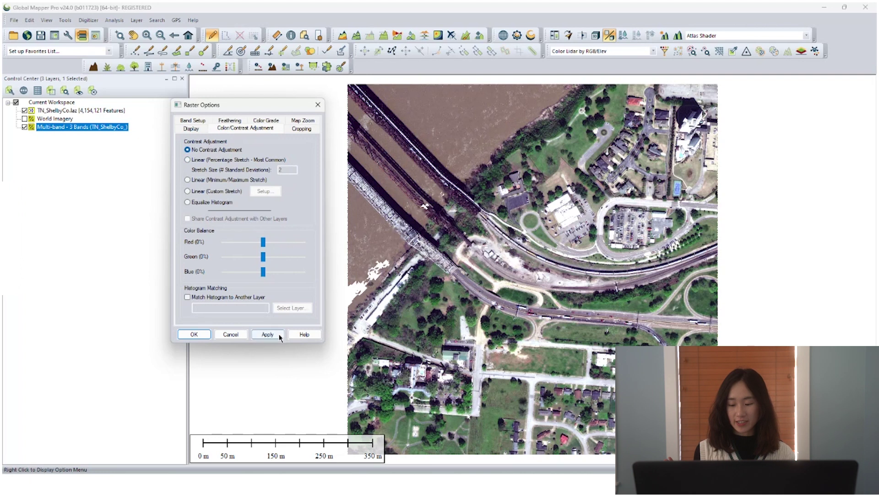
left_click(278, 335)
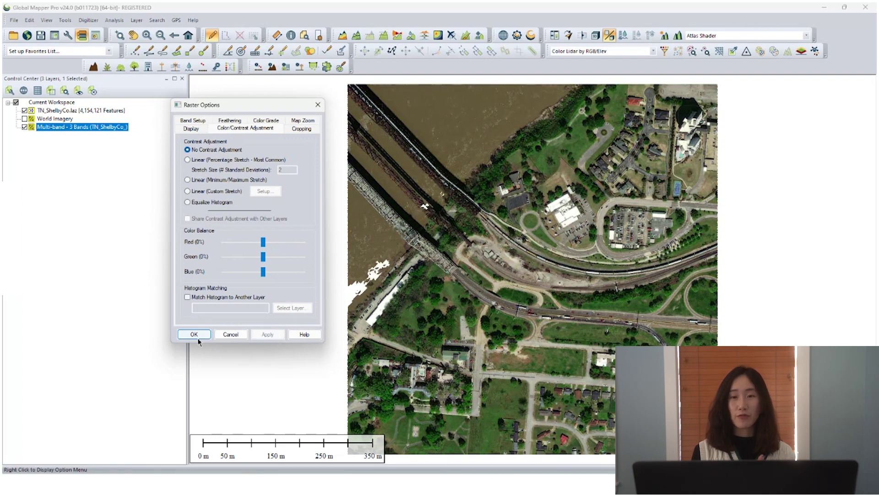
left_click(196, 336)
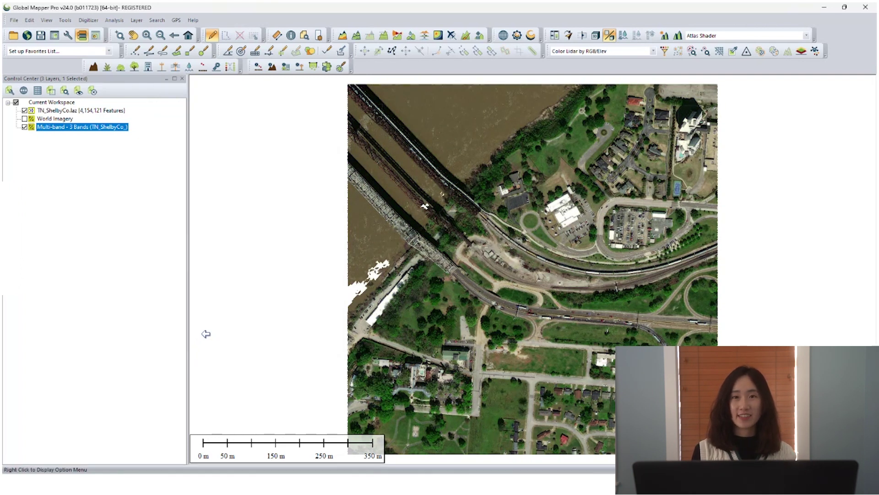